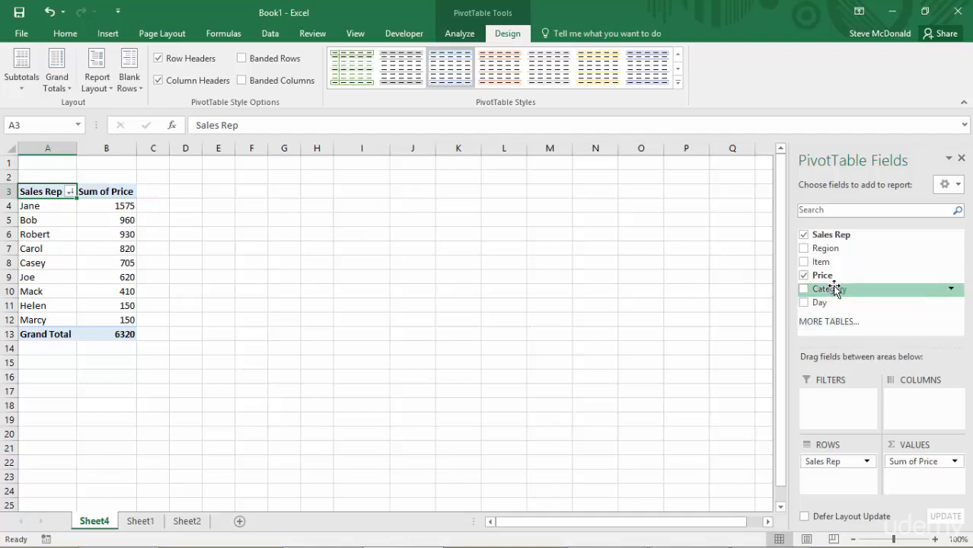
Step: Add the Item field to the PivotTable's columns and autofit the column widths to show each sales rep's sales by item
drag(822, 265, 913, 404)
drag(123, 149, 346, 143)
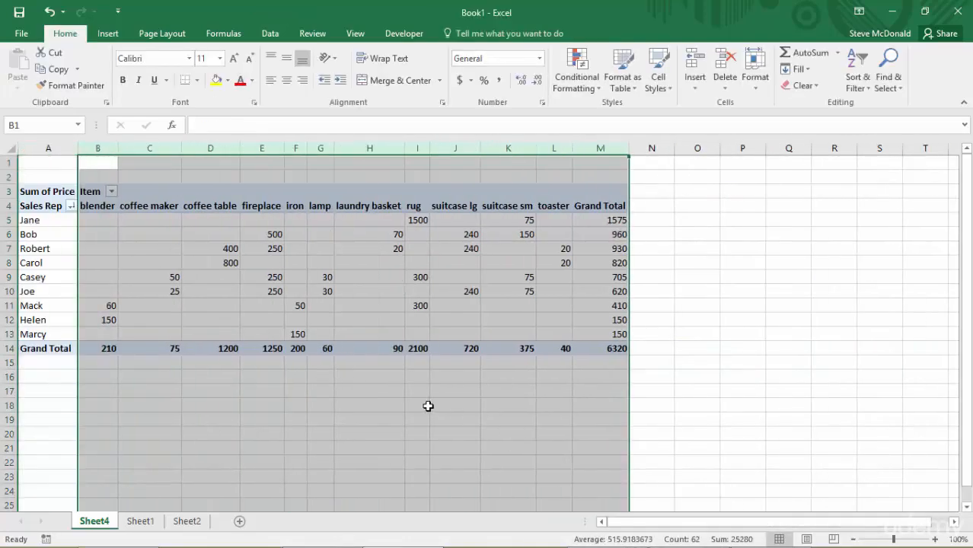
click(428, 405)
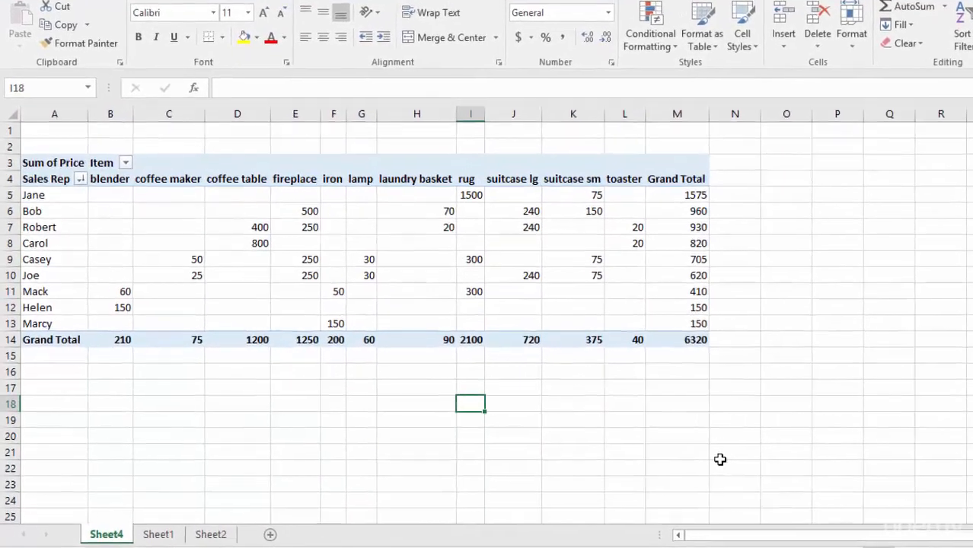
key(ctrl+End)
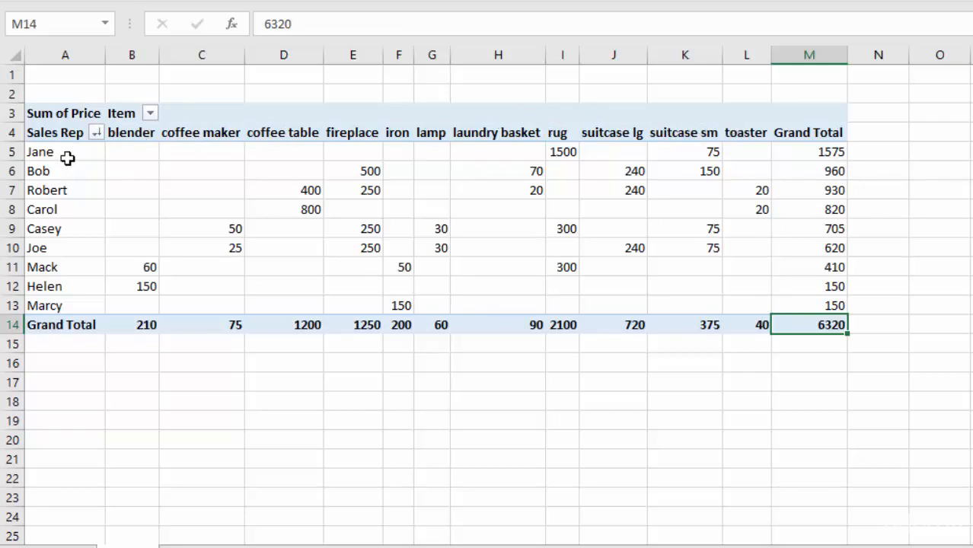
mouse_move(572, 168)
mouse_move(713, 169)
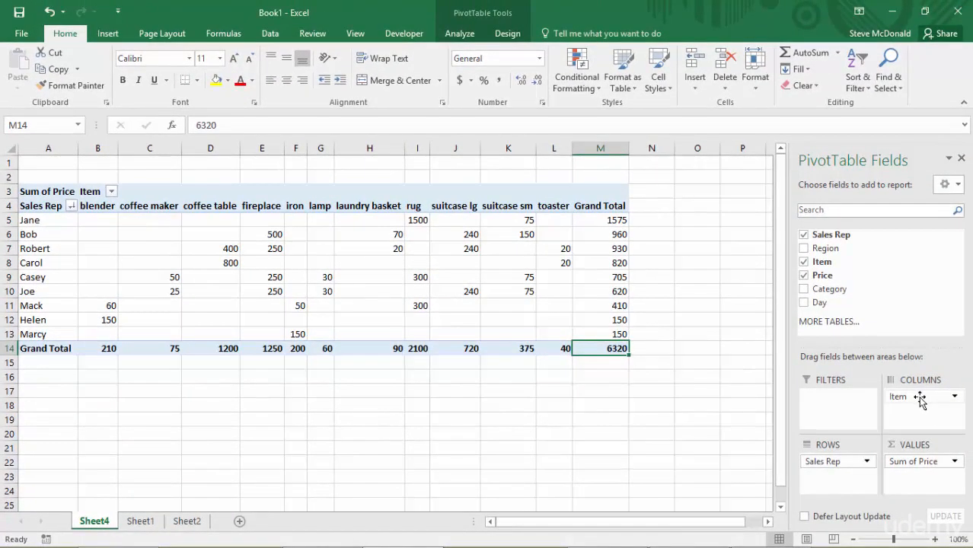
Step: Replace the Item field with the Category field in the PivotTable's columns
drag(917, 402, 729, 441)
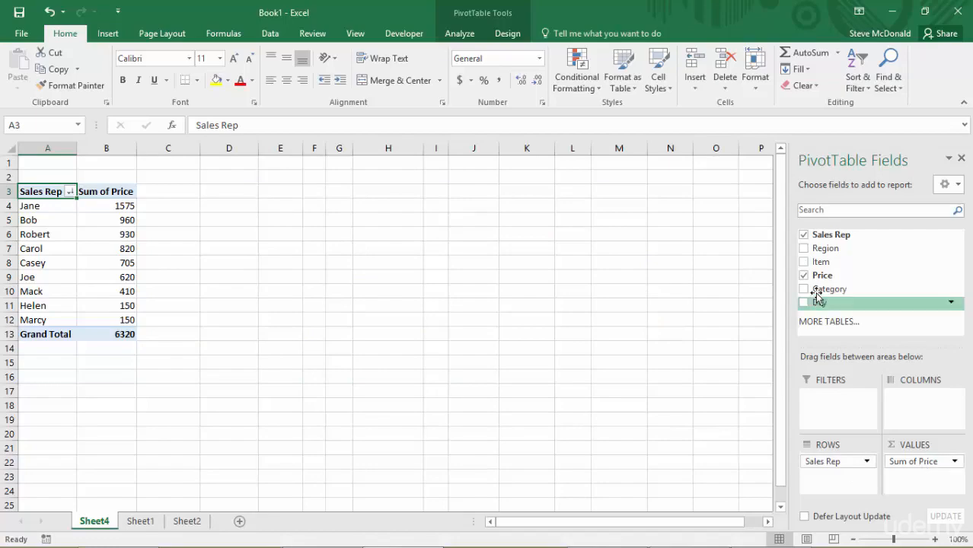
drag(829, 289, 898, 400)
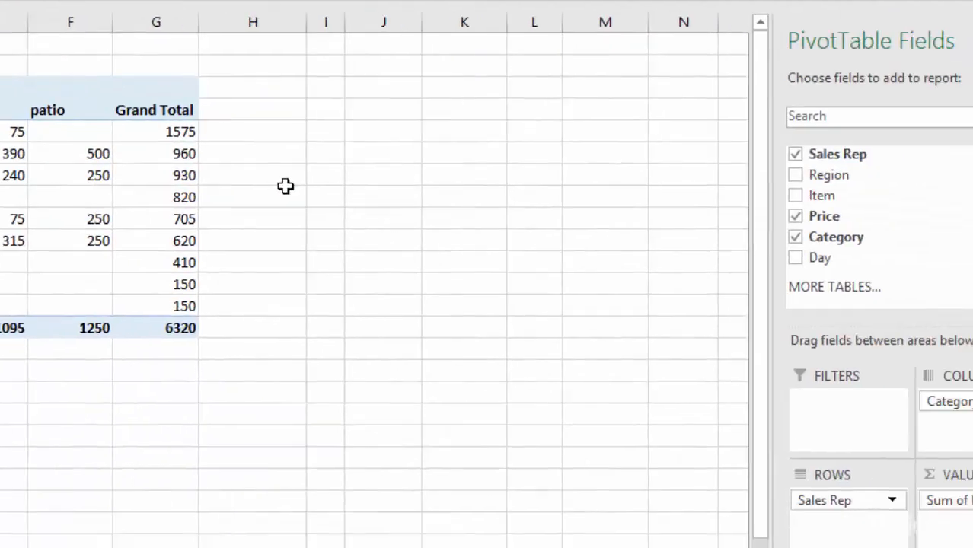
Step: Replace the Category field with the Region field in the PivotTable's columns
drag(862, 388, 592, 385)
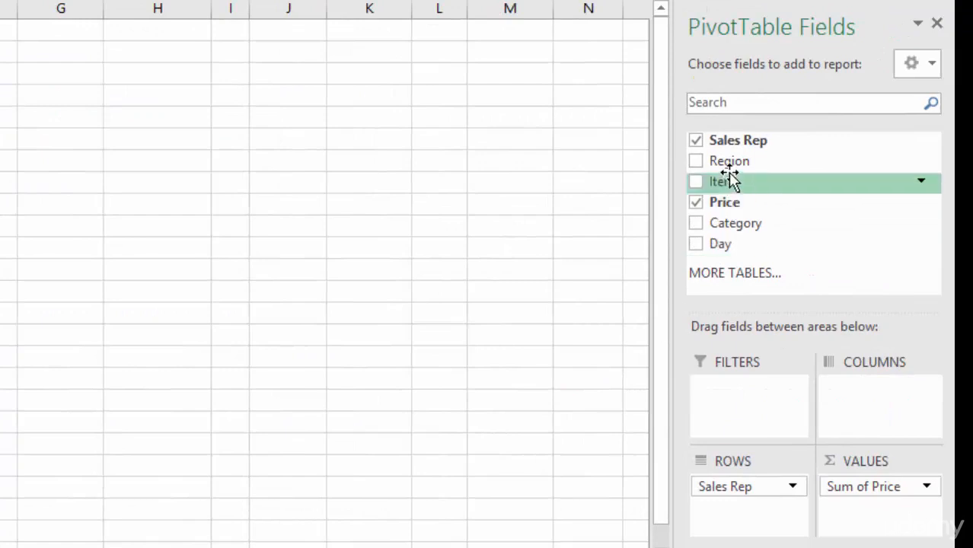
drag(732, 180, 868, 402)
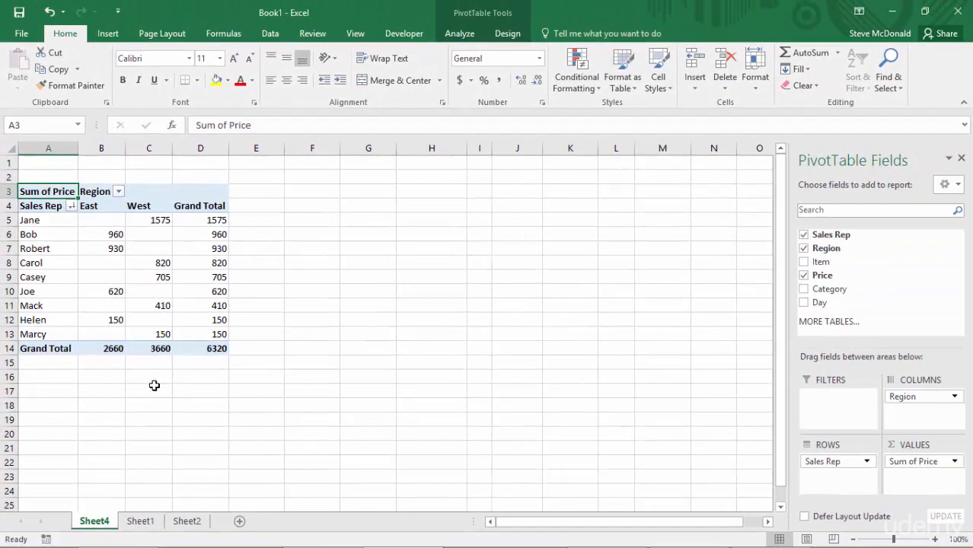
Step: Remove Region from the PivotTable's columns and add the Price field a second time to the values
drag(937, 397, 719, 392)
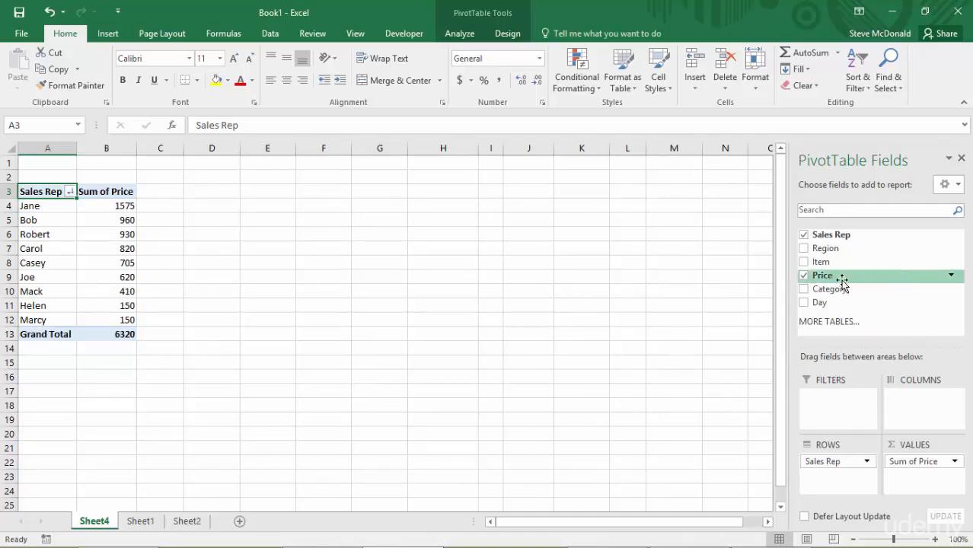
drag(846, 278, 913, 487)
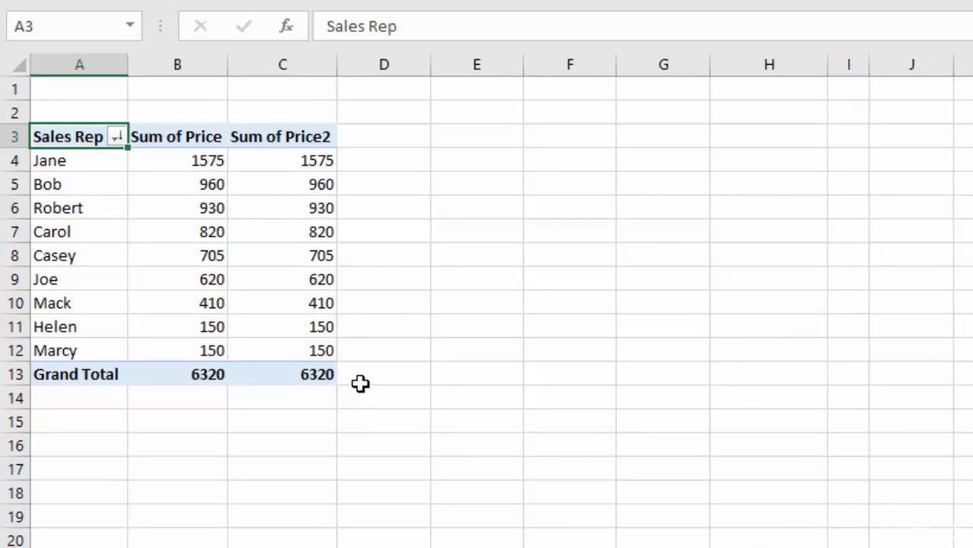
Step: Show the second price column, Sum of Price2, as % of Grand Total
click(273, 163)
right_click(272, 163)
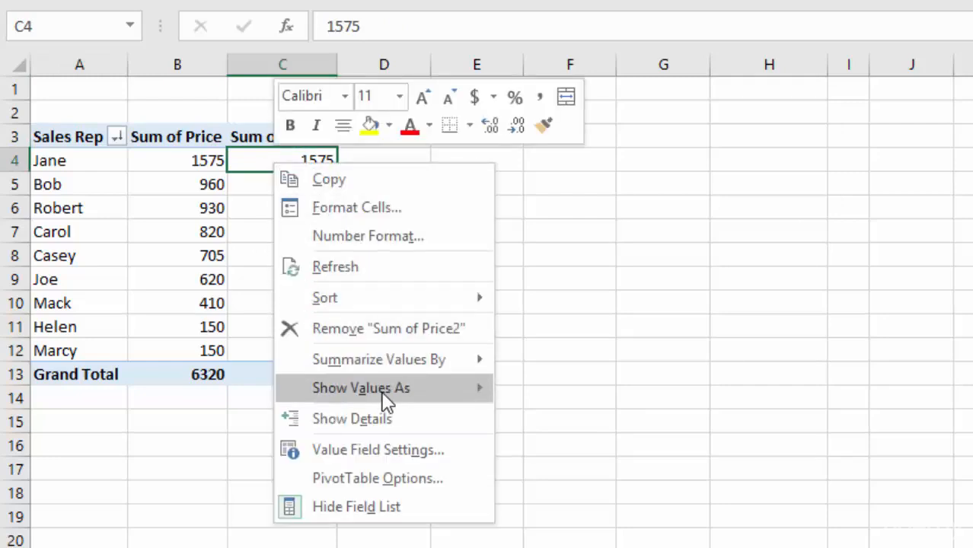
mouse_move(386, 401)
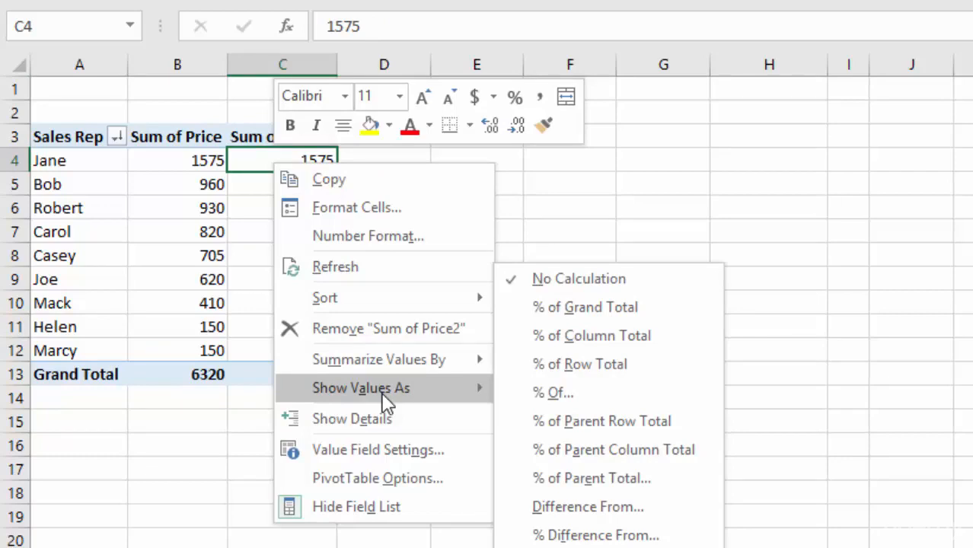
click(592, 309)
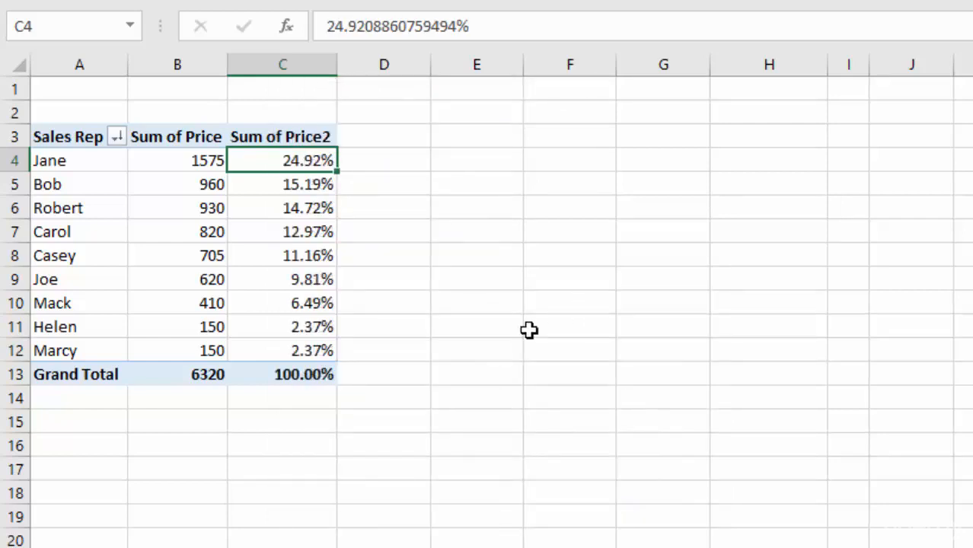
click(316, 374)
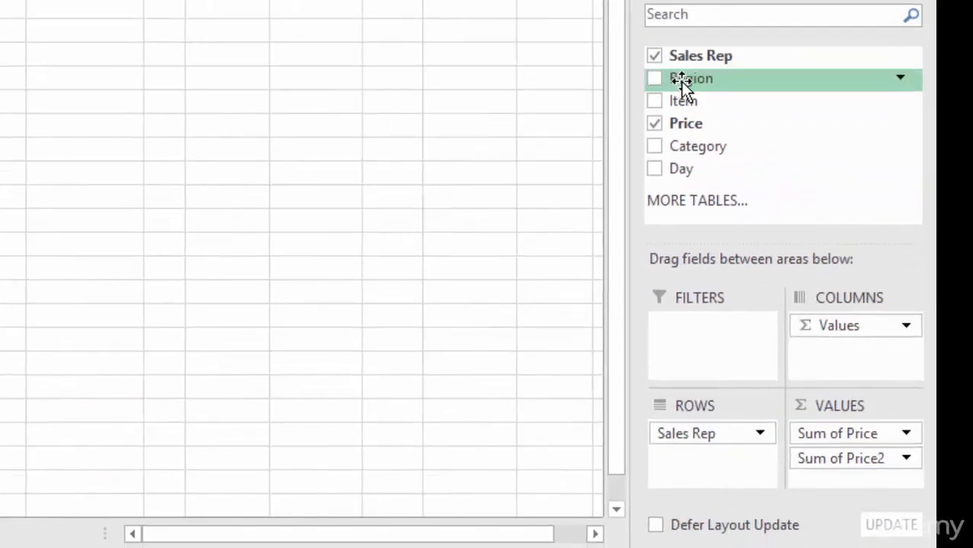
Step: Add Region as a report filter and filter the PivotTable to East, followed by West
drag(681, 82, 694, 338)
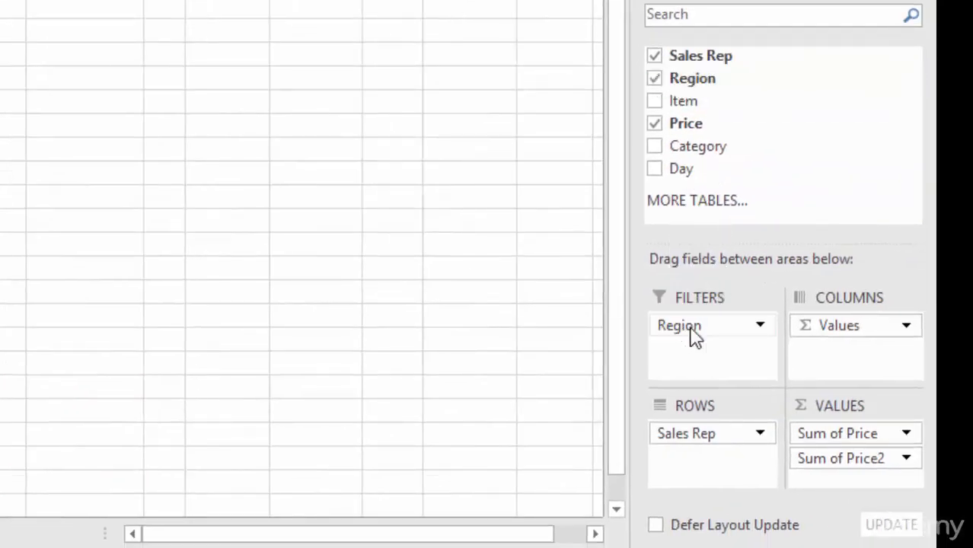
click(35, 7)
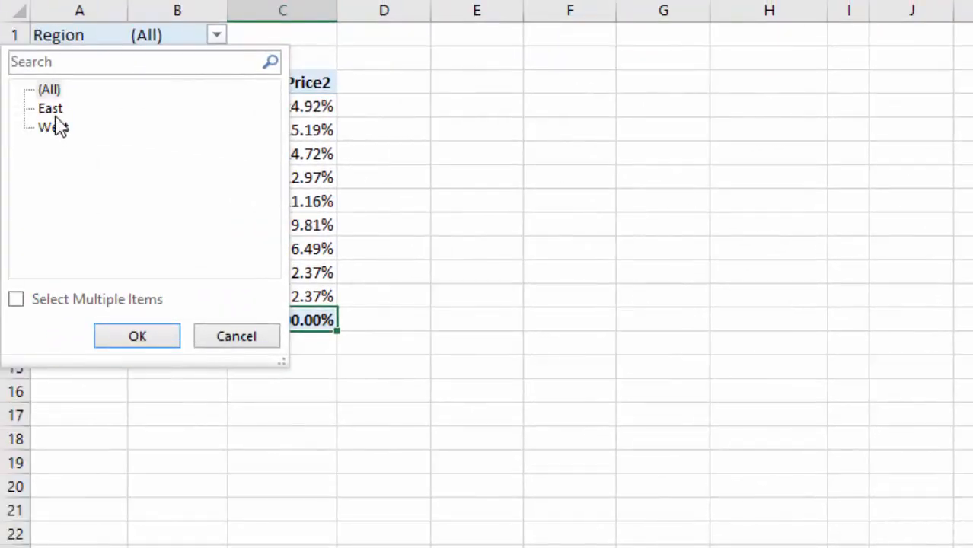
click(55, 128)
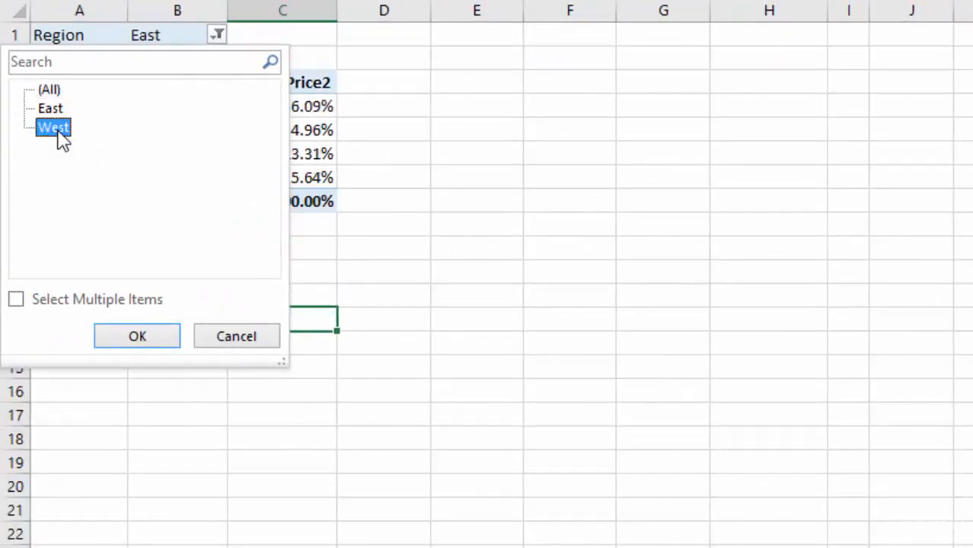
click(140, 338)
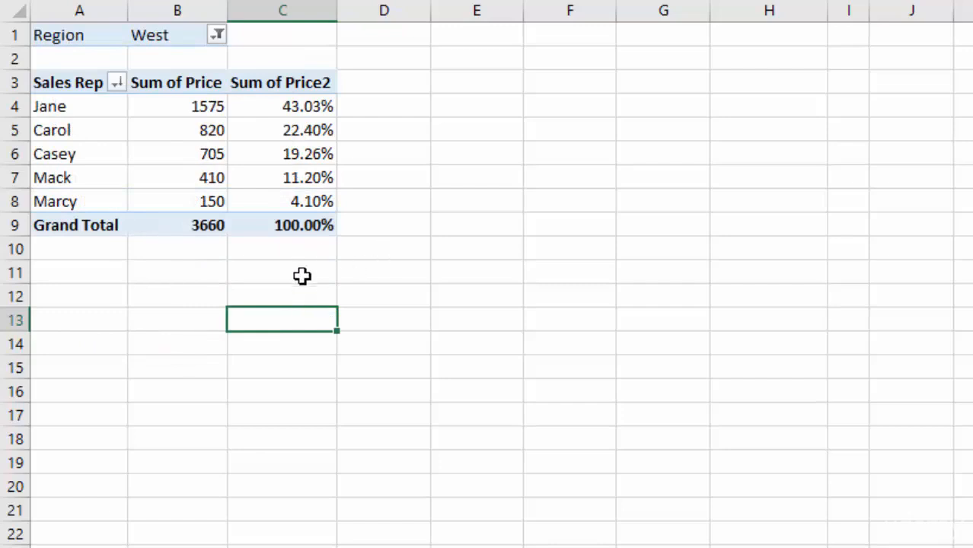
click(303, 226)
click(287, 107)
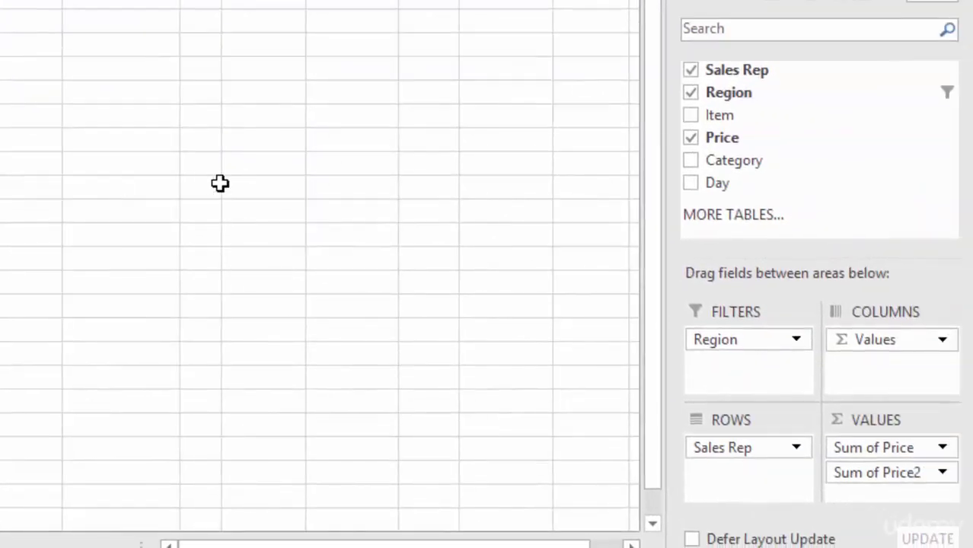
Step: Remove the Sum of Price2 value field and the Region filter from the PivotTable
drag(887, 473, 585, 364)
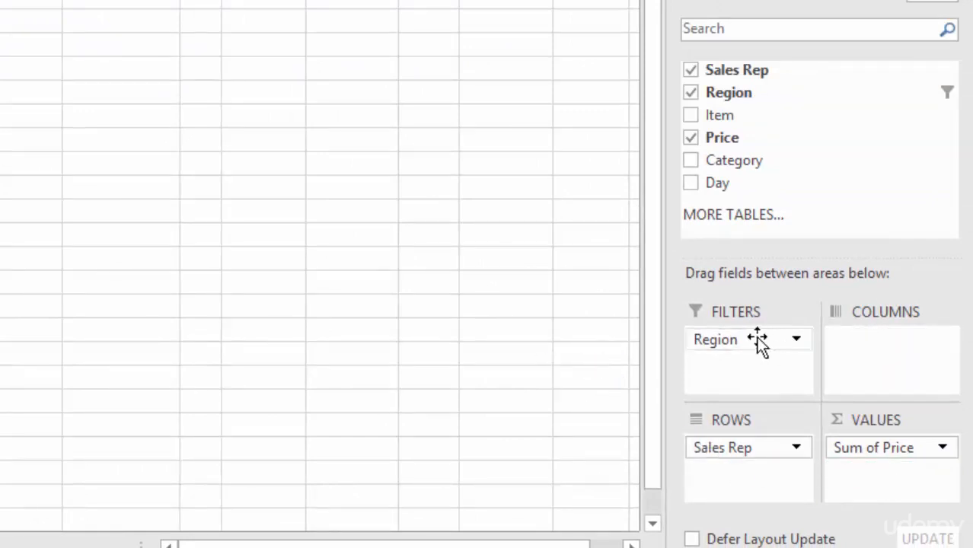
drag(755, 339, 523, 323)
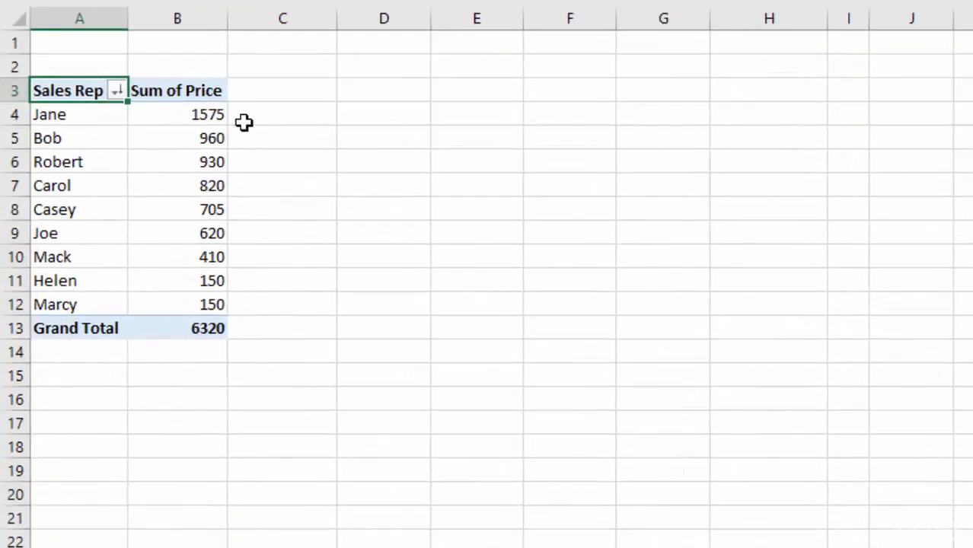
Step: Drill down into the first sales rep's Sum of Price in B4 to list the underlying sales records on a new sheet
click(184, 116)
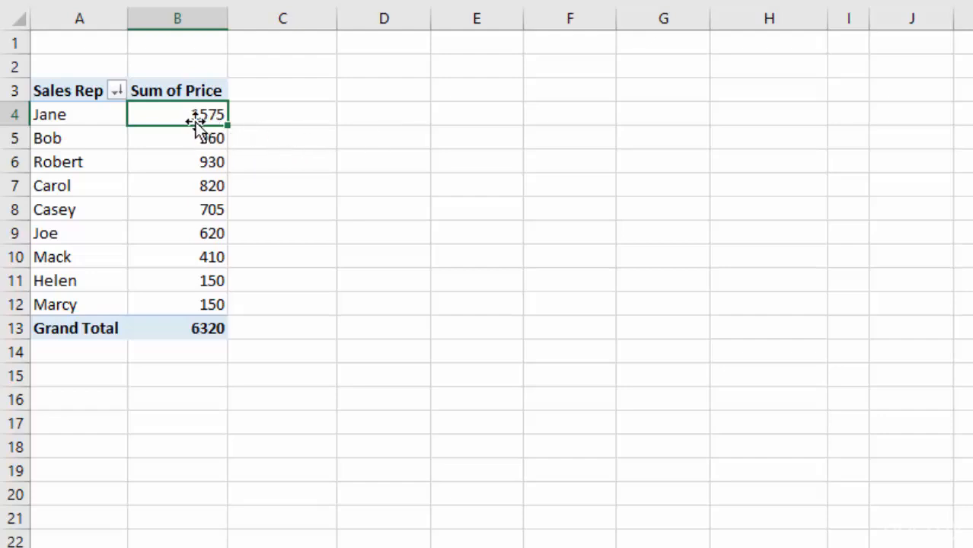
double_click(168, 115)
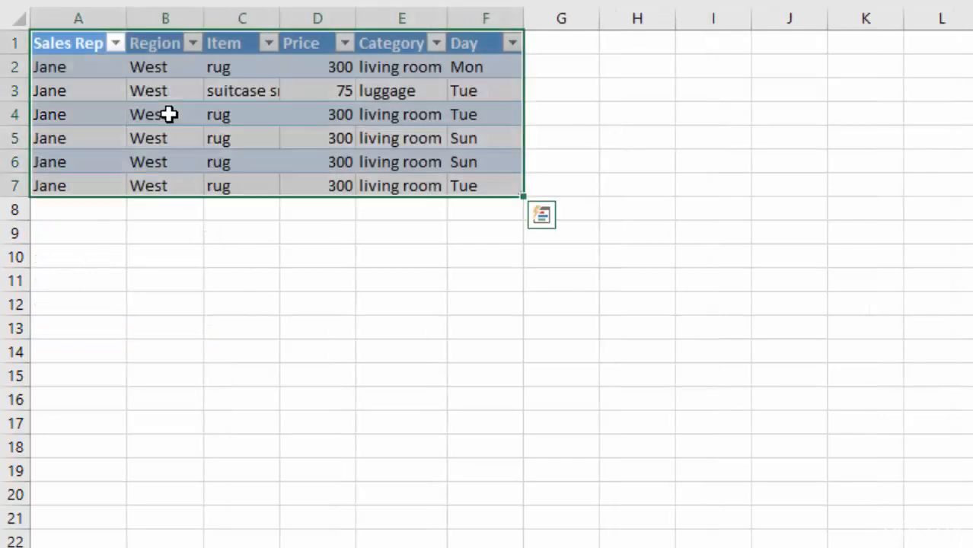
click(484, 300)
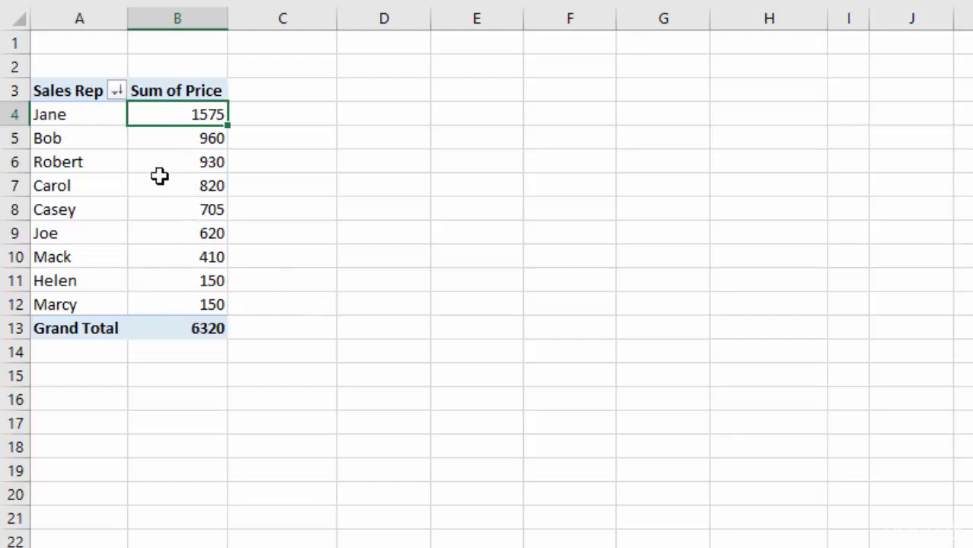
Step: Drill down into the second sales rep's Sum of Price in B5 and autofit the Item column on the resulting detail sheet
click(176, 139)
double_click(175, 139)
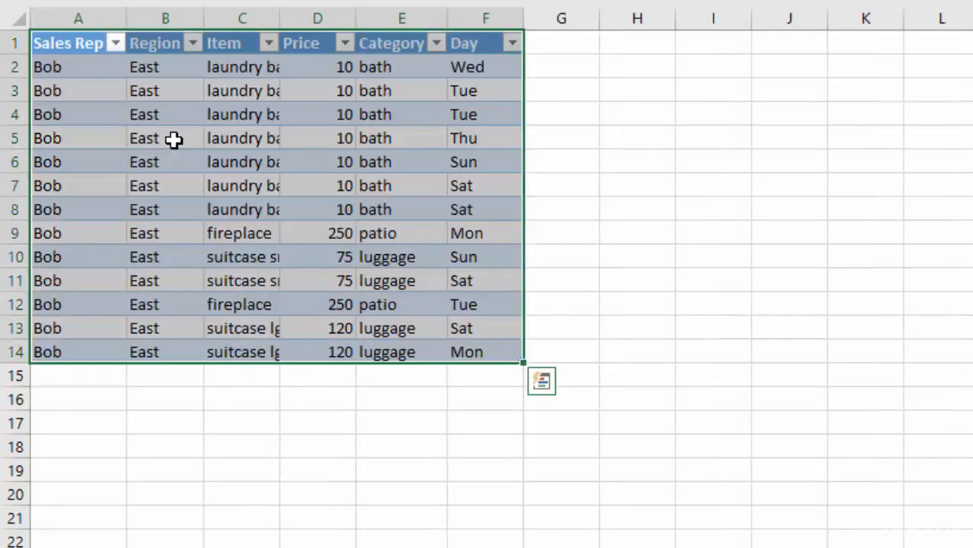
click(526, 431)
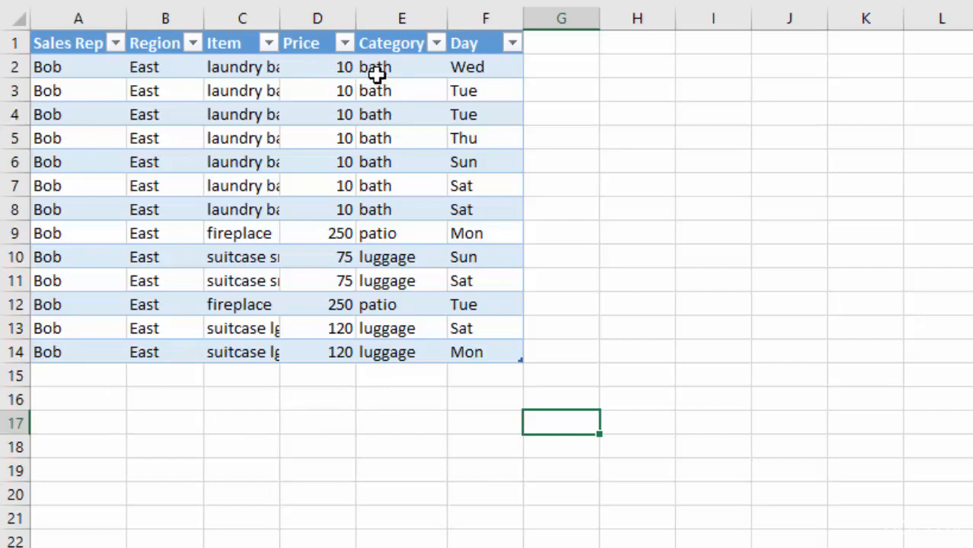
double_click(279, 18)
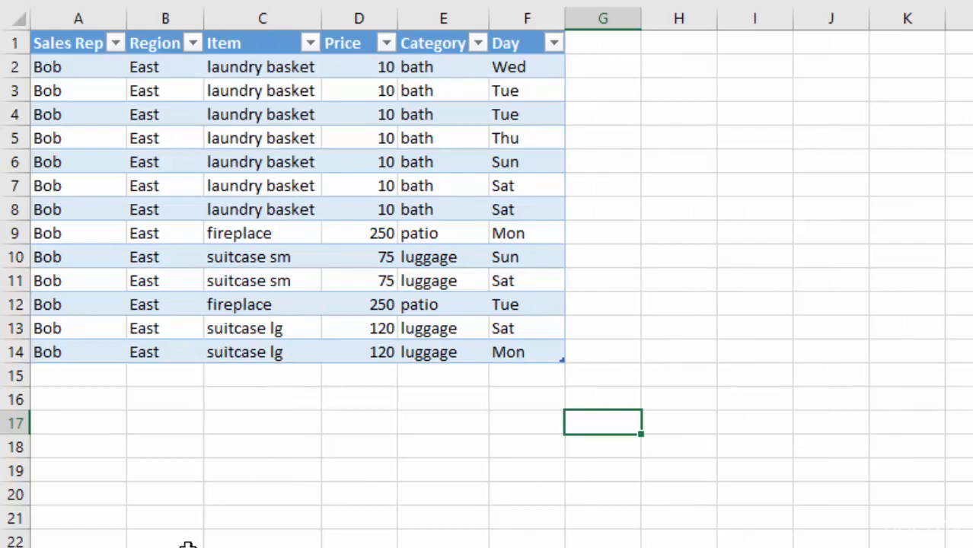
Step: Delete the detail sheet holding the second sales rep's records
right_click(219, 537)
click(222, 400)
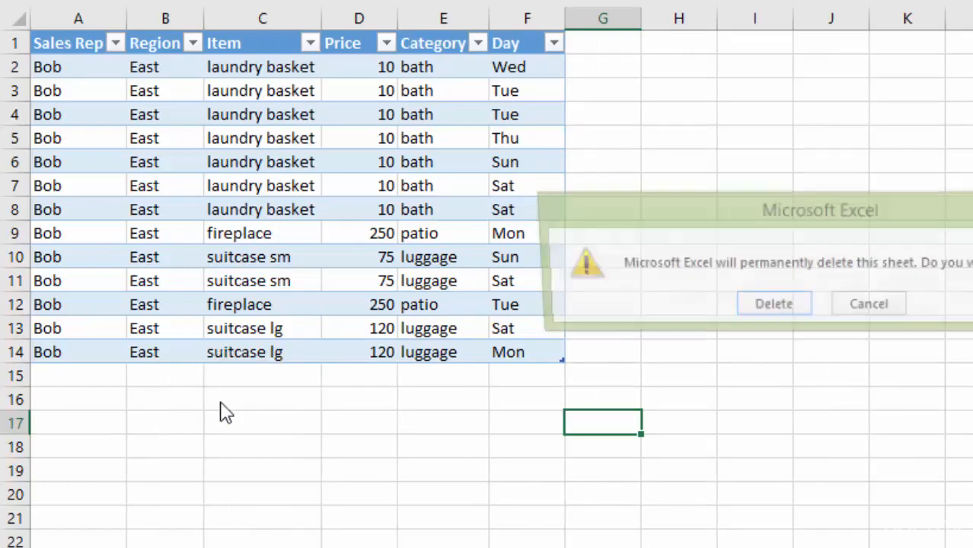
click(746, 311)
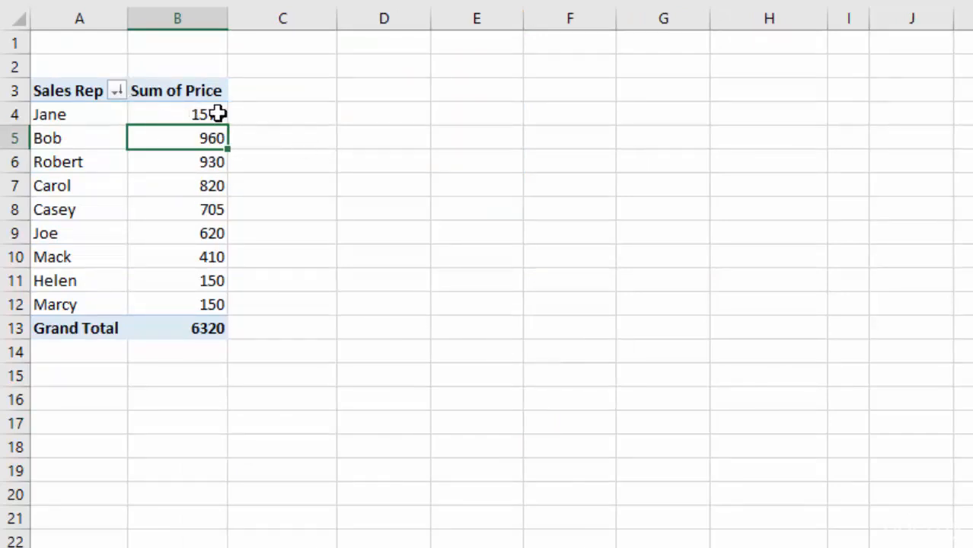
Step: Format the sales reps' Sum of Price values in B4:B12 as Currency and select the grand total cell
drag(190, 114, 188, 304)
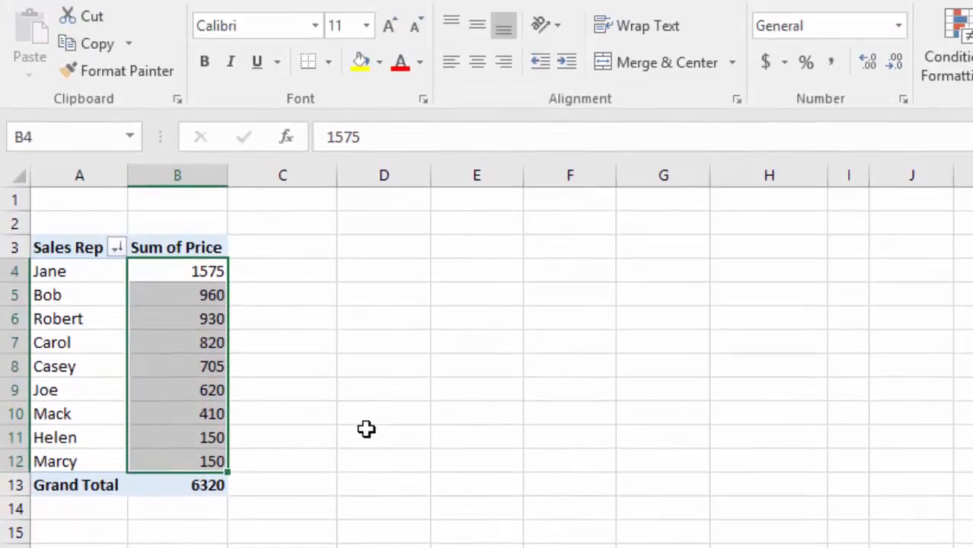
click(899, 26)
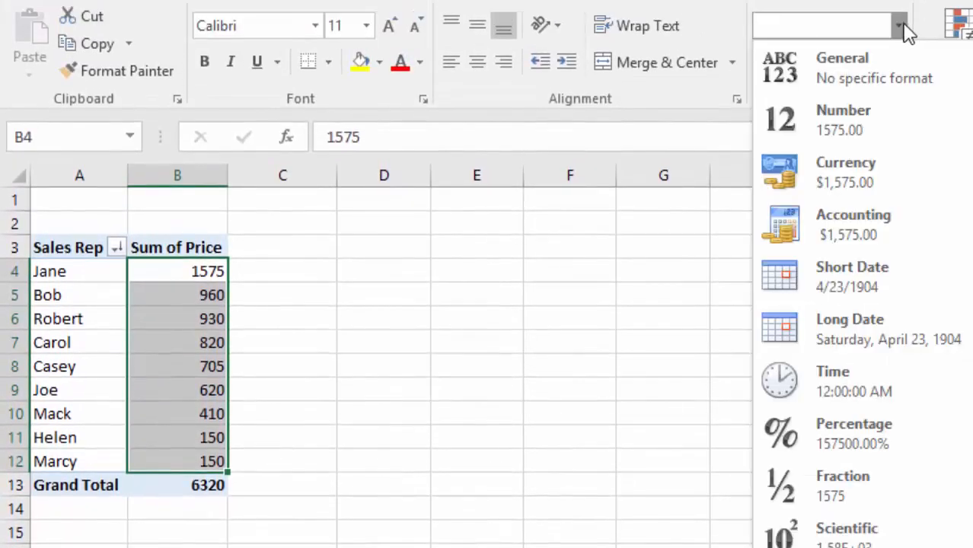
click(834, 183)
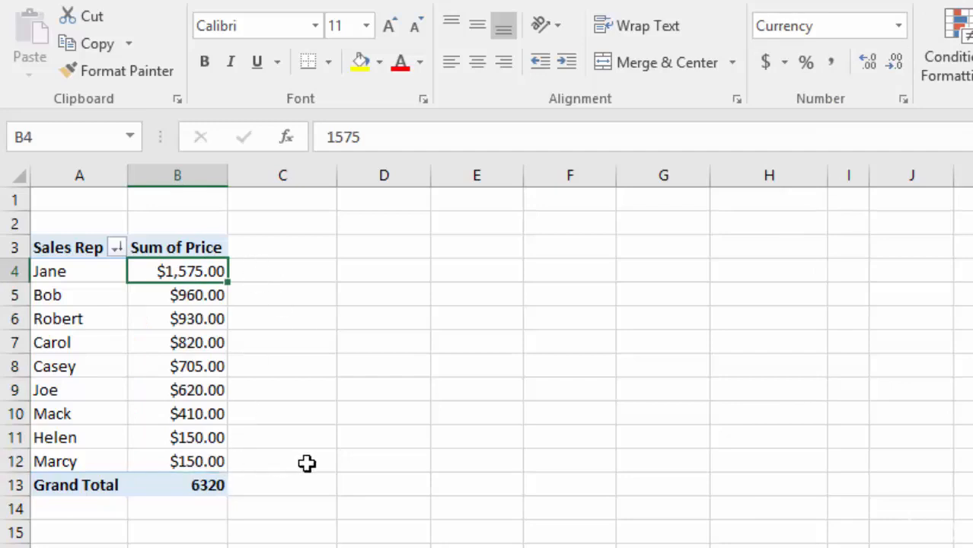
click(206, 487)
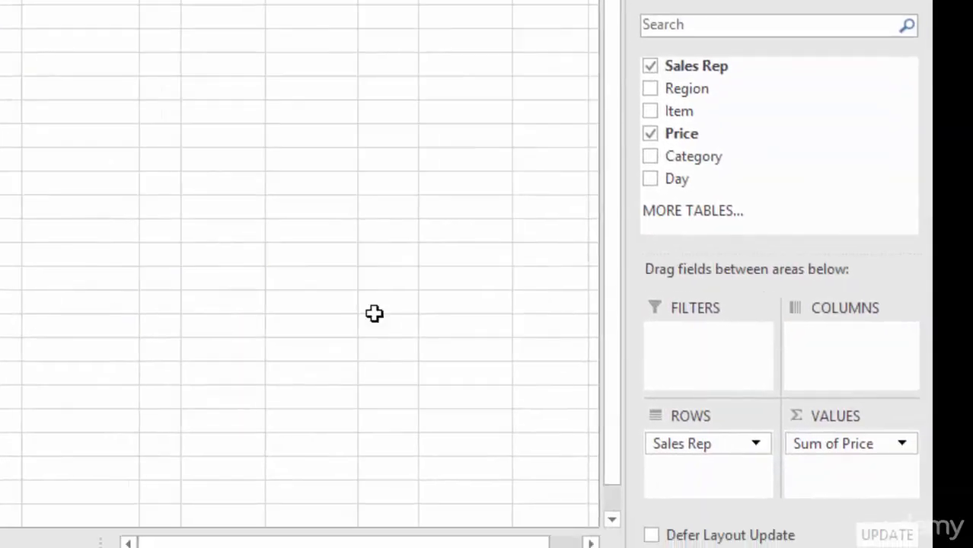
Step: Add the Day field to the PivotTable's columns to split each sales rep's sales by weekday
drag(677, 179, 838, 353)
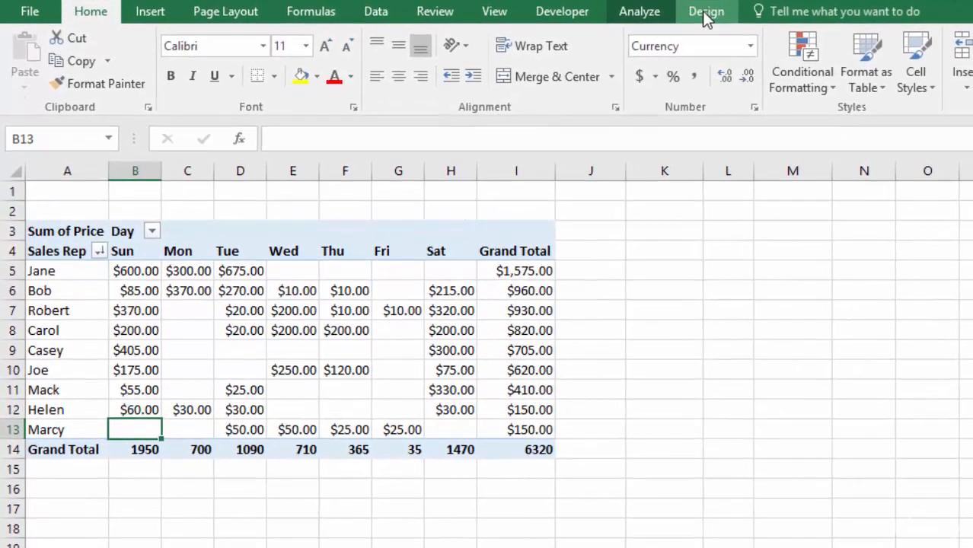
Step: Apply the green PivotTable style from the fourth row of the Light group, with shaded header and total rows
click(742, 24)
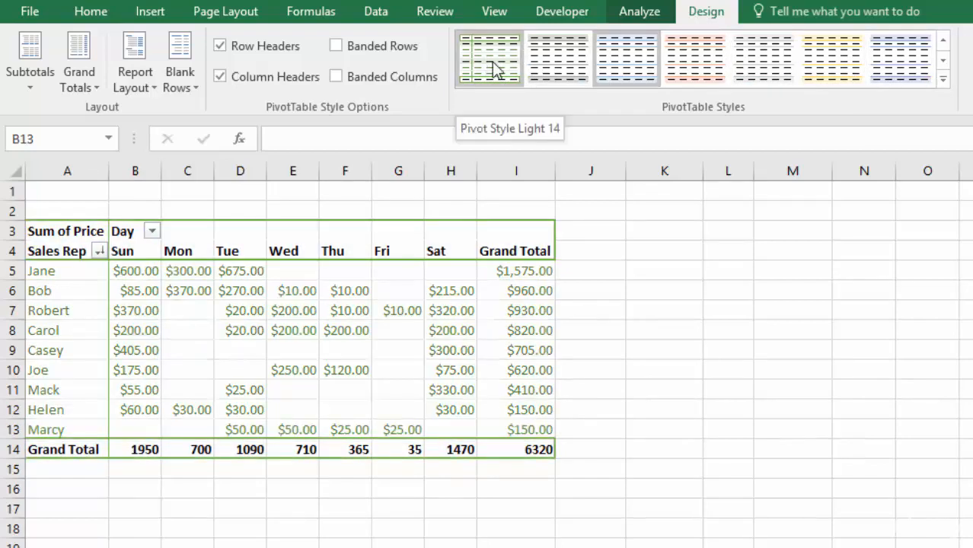
click(943, 78)
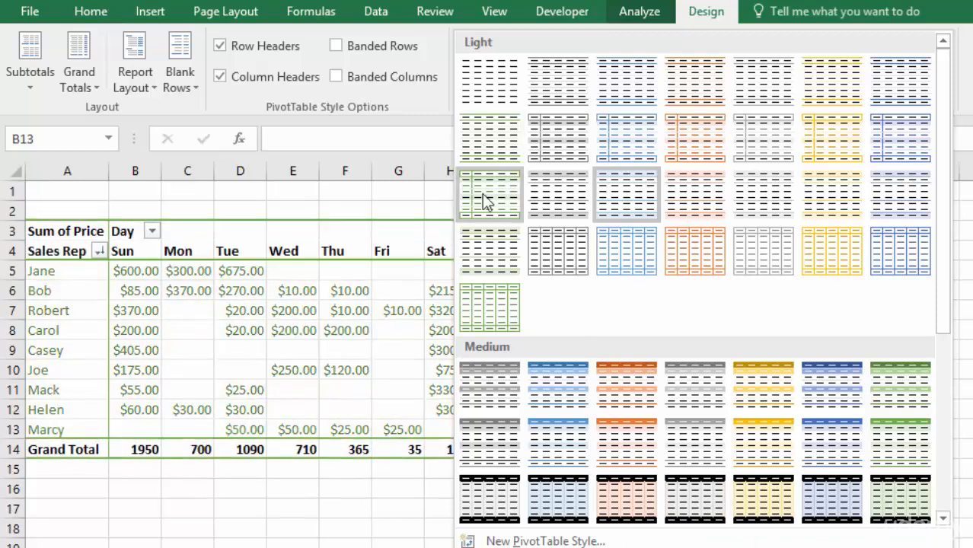
click(486, 242)
click(838, 390)
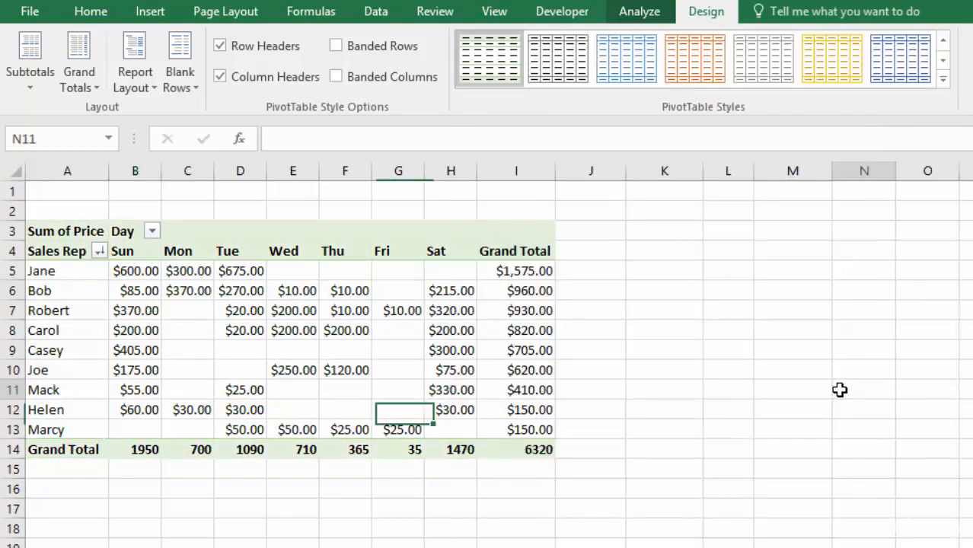
Step: Format the PivotTable's Grand Total row values in B14:I14 as Currency
click(520, 450)
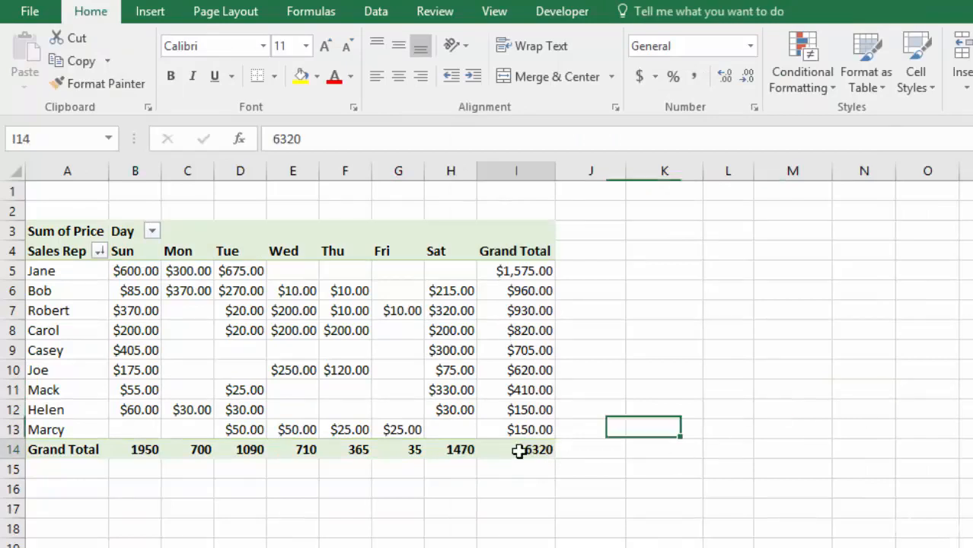
drag(505, 450, 143, 449)
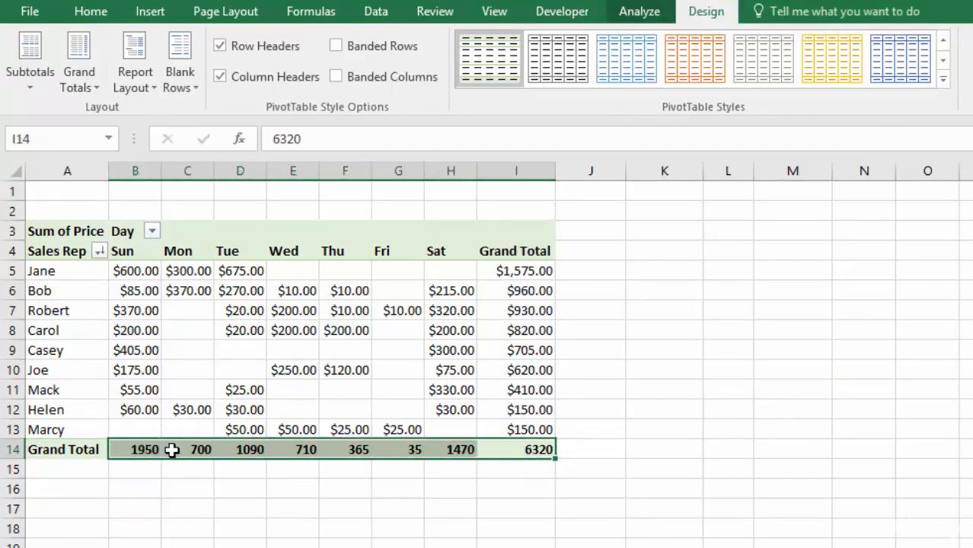
click(92, 13)
click(752, 46)
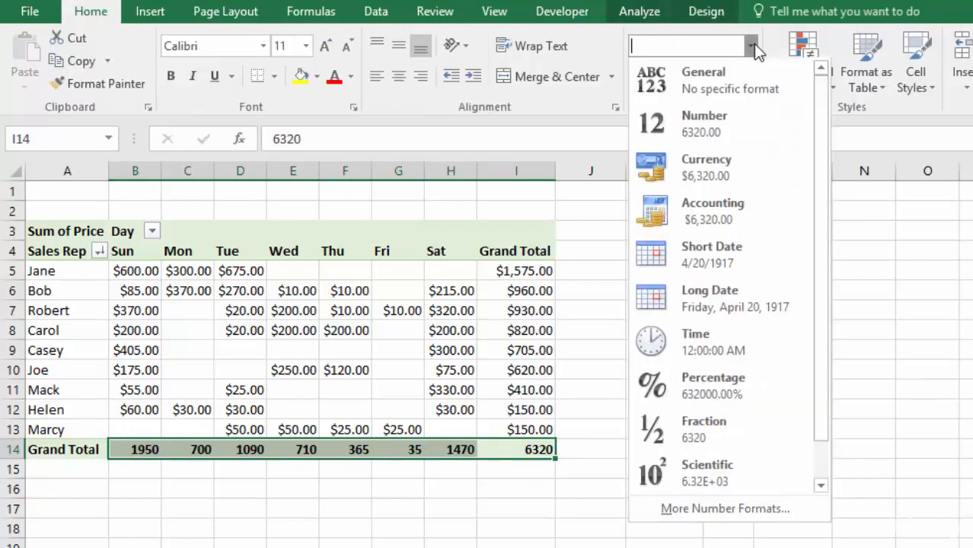
click(698, 174)
click(663, 231)
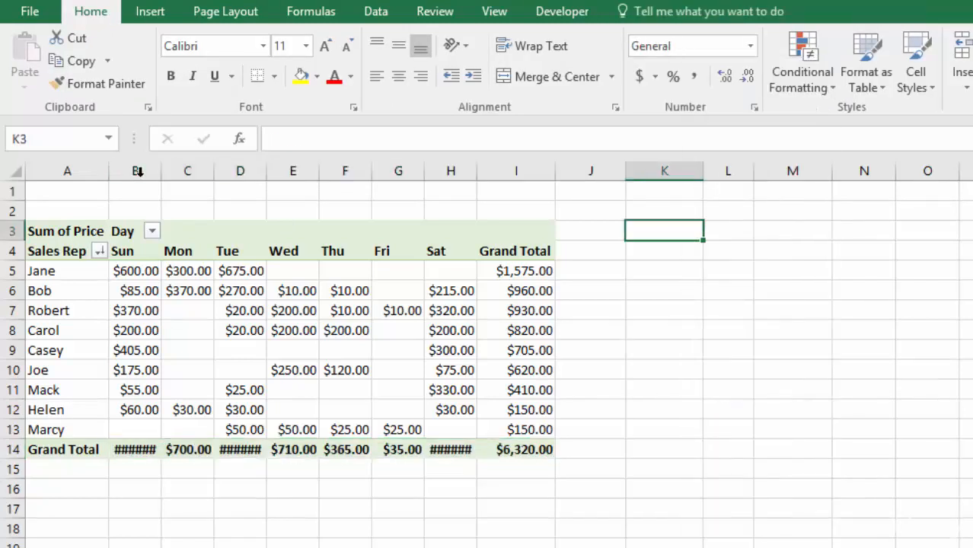
Step: Autofit columns B through I so the currency totals fit
drag(136, 173, 520, 168)
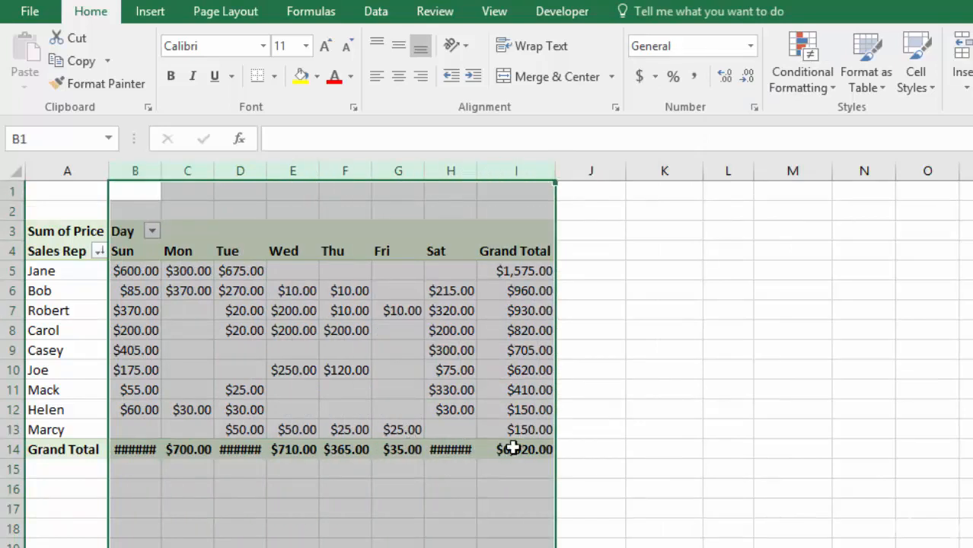
double_click(557, 168)
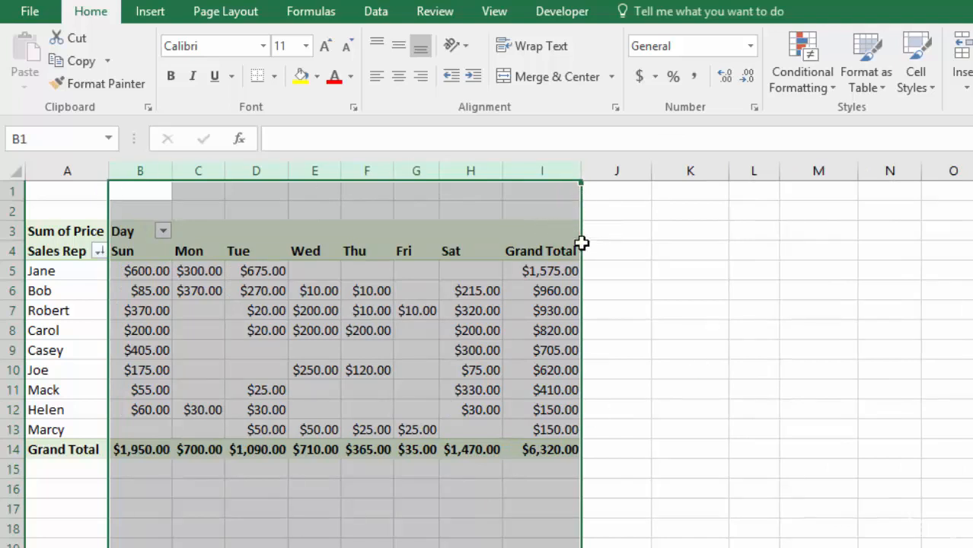
click(555, 448)
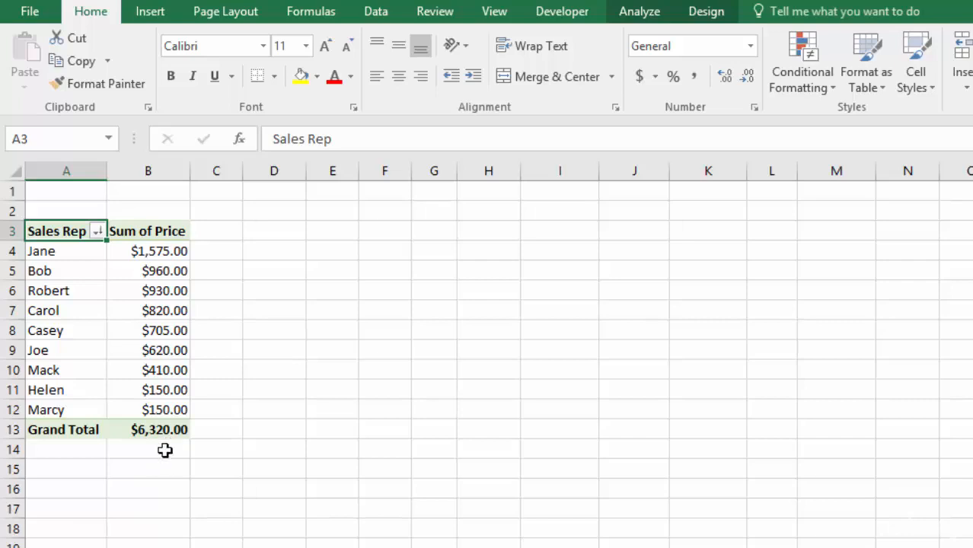
Step: Copy the last ten records, A54:F63, on the source data sheet and paste them directly below the table from A64
key(ctrl+Page_Down)
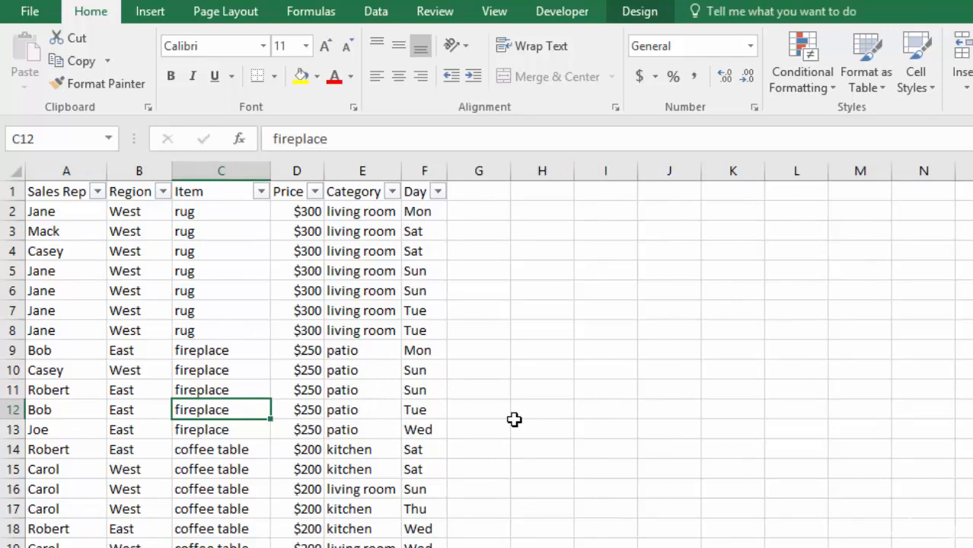
scroll(511, 418, down, 17)
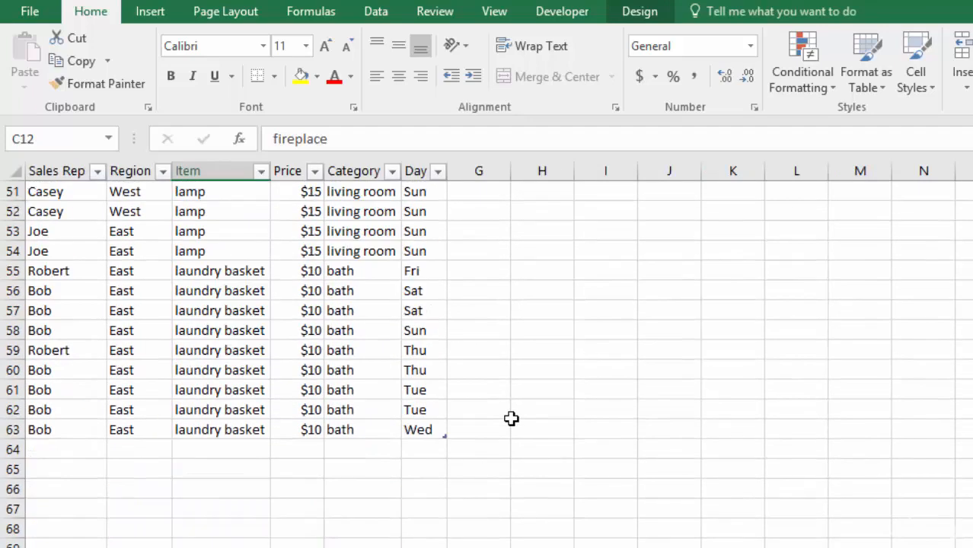
drag(34, 254, 378, 425)
right_click(247, 355)
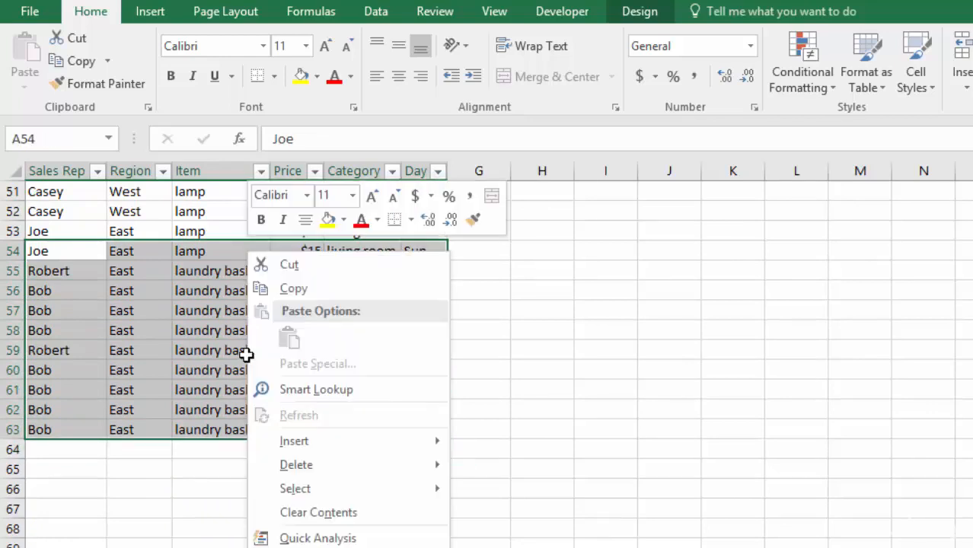
click(297, 289)
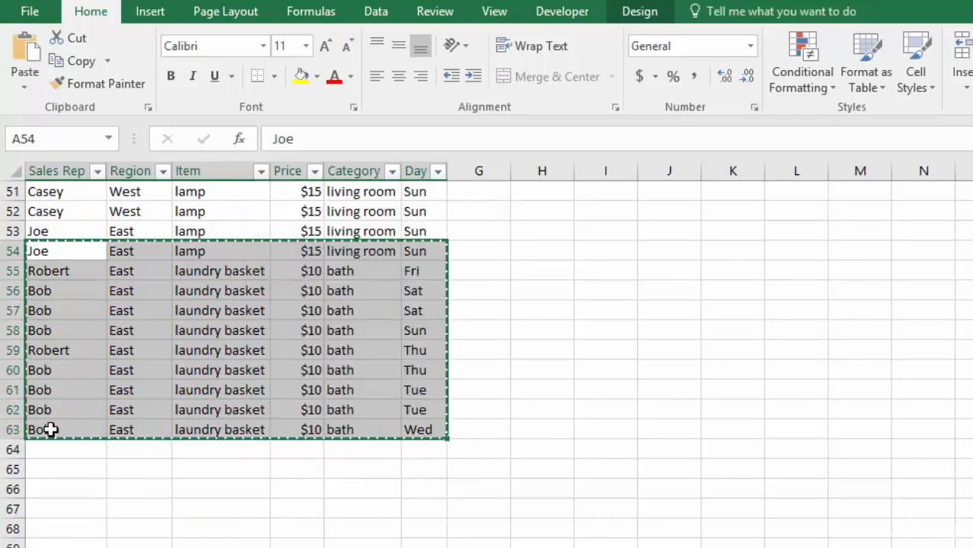
right_click(46, 447)
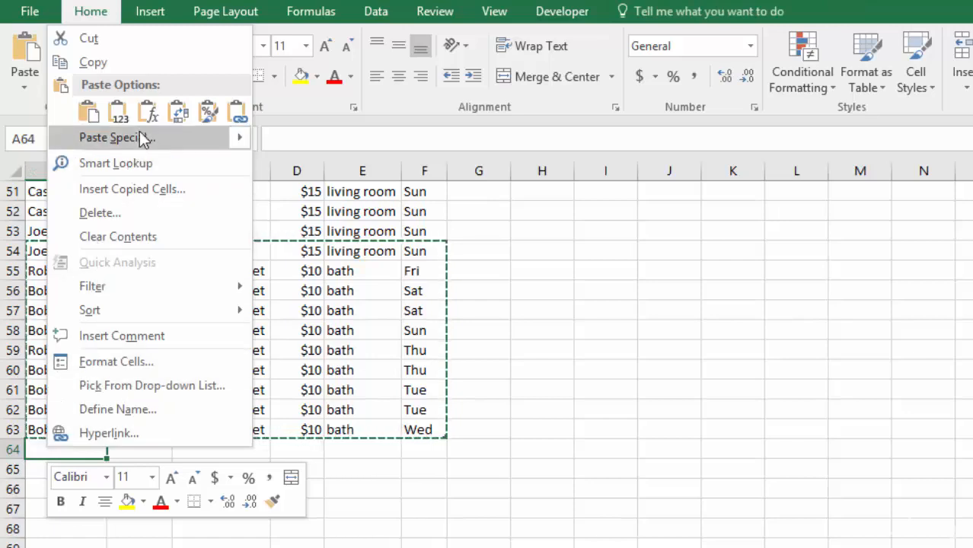
click(88, 112)
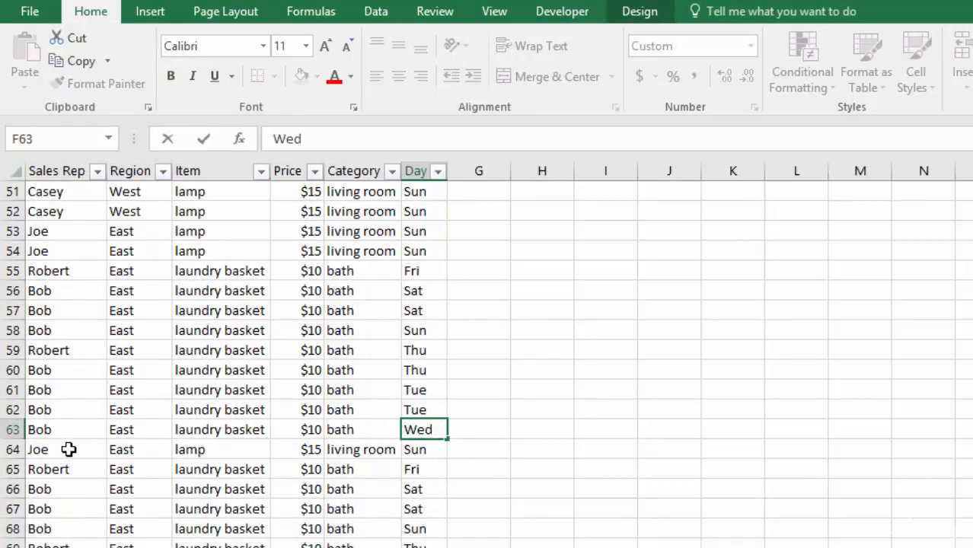
key(Escape)
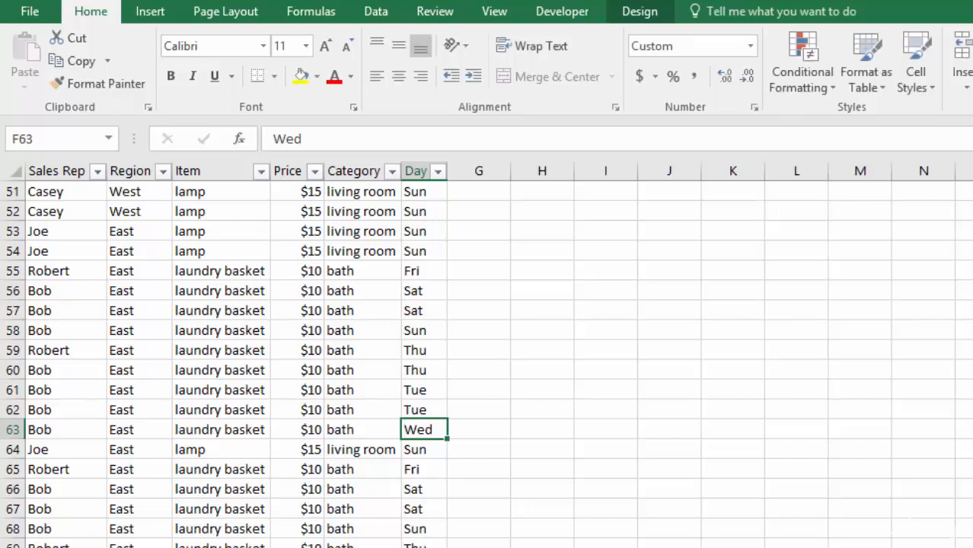
Step: Refresh the PivotTable to bring in the records added to the source table
key(ctrl+Page_Up)
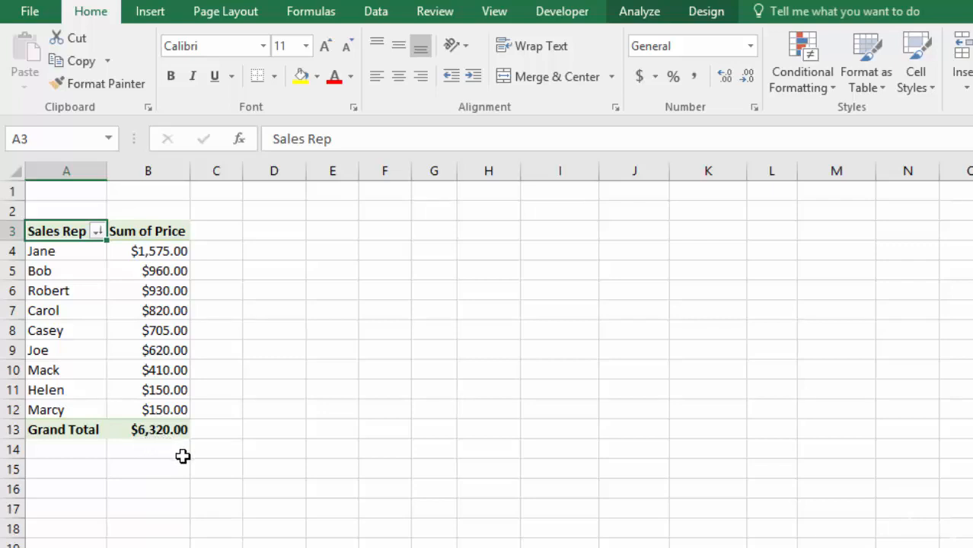
click(638, 12)
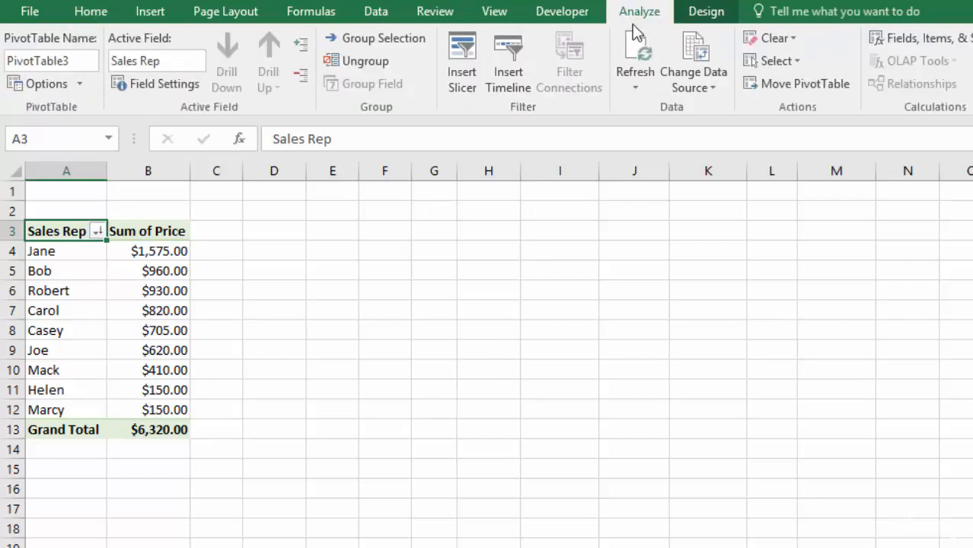
click(634, 56)
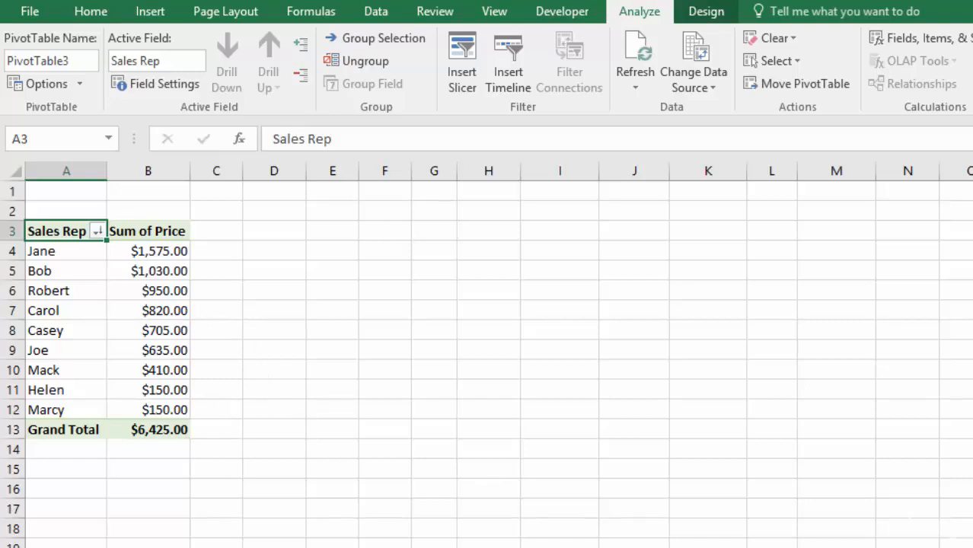
Step: Revisit the source data sheet, return to the PivotTable and refresh it again
click(297, 546)
click(305, 547)
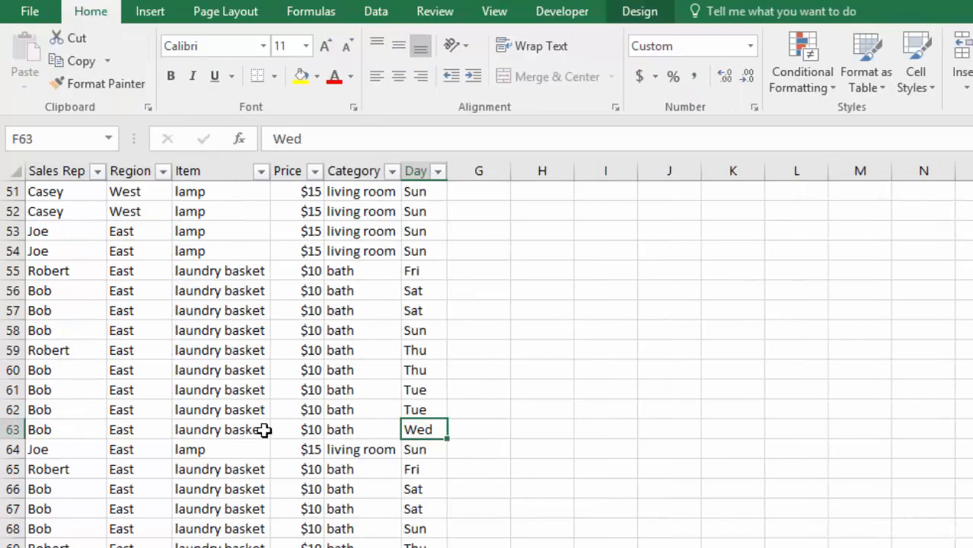
key(ctrl+Page_Up)
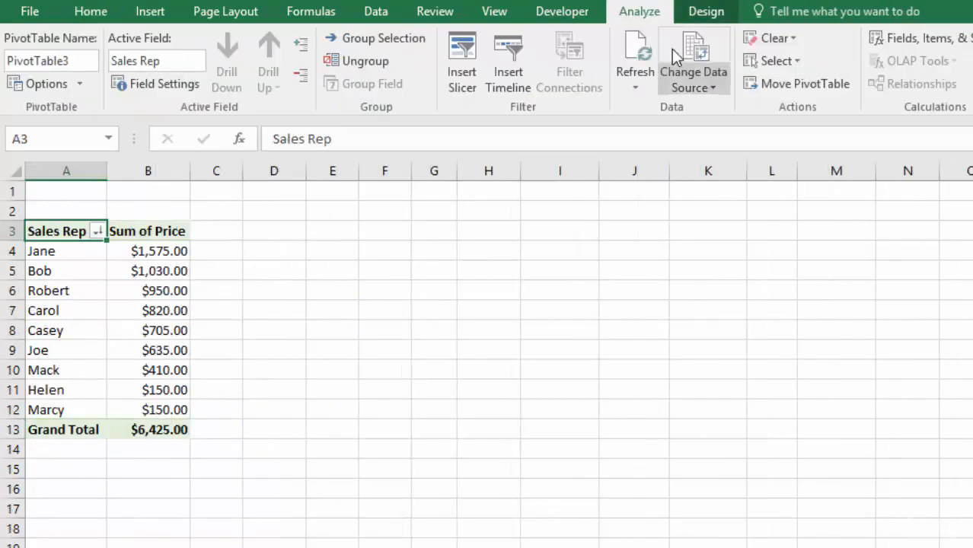
click(642, 48)
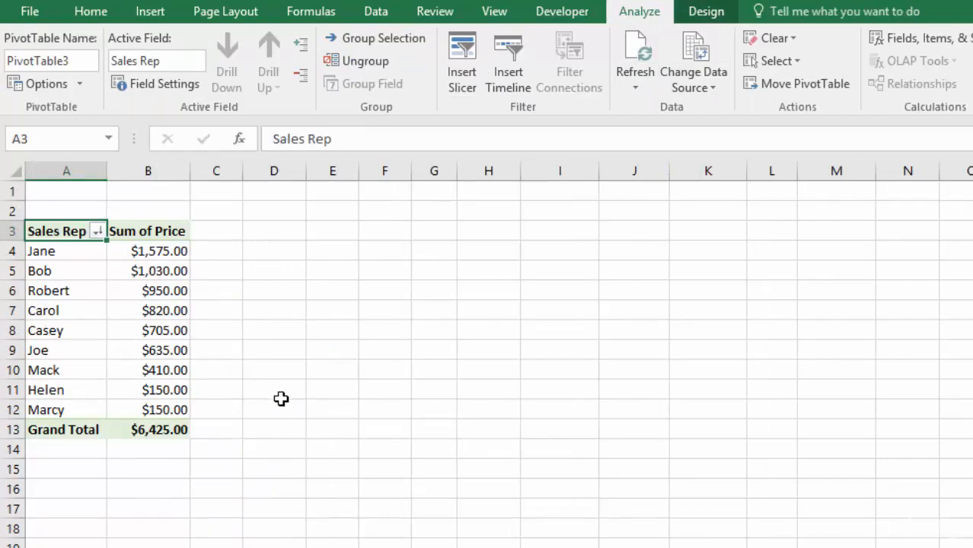
Step: Check in Change Data Source which range the PivotTable uses, down to its last row, and leave it as set
click(147, 311)
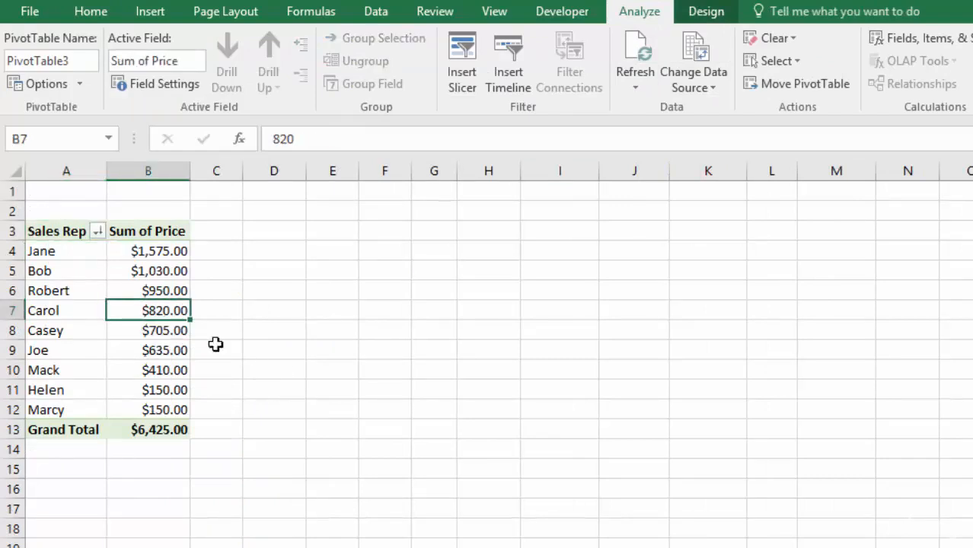
click(699, 69)
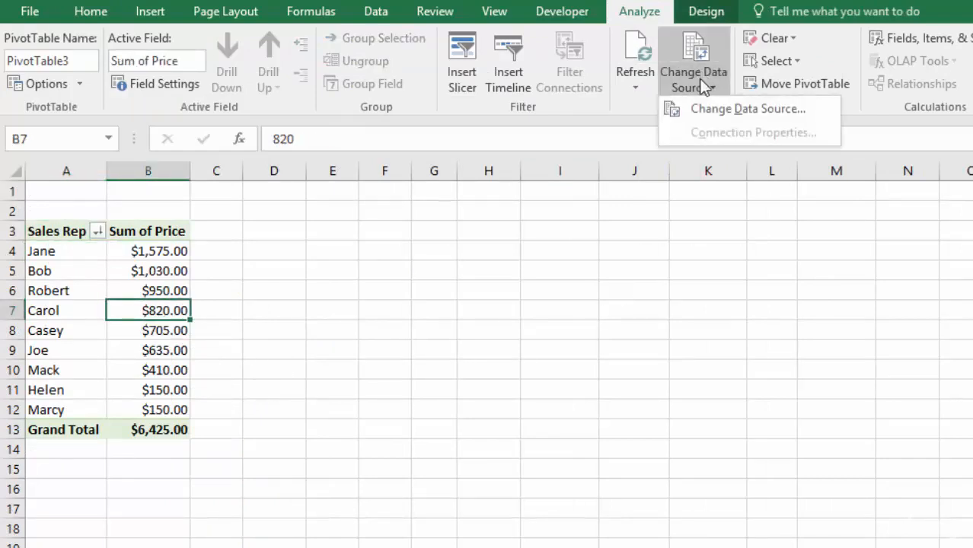
click(701, 109)
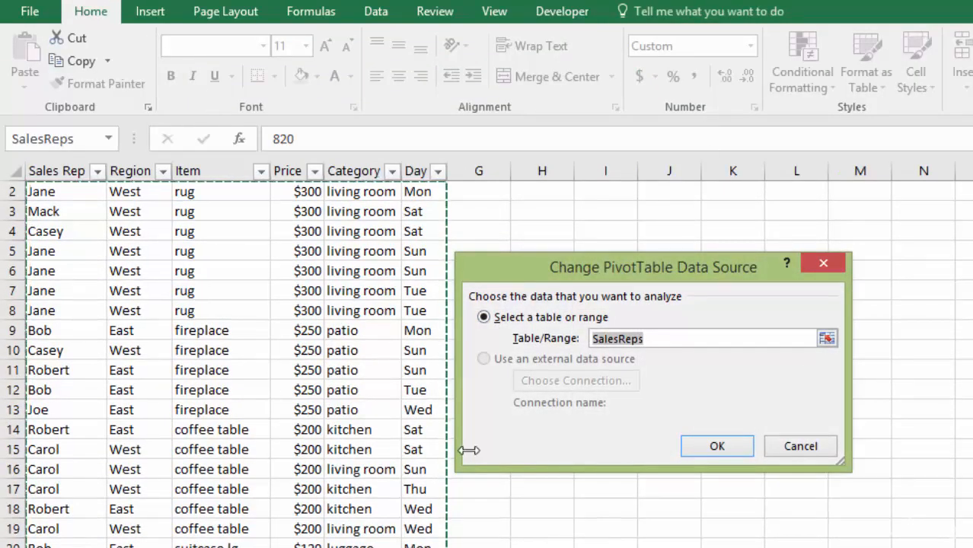
scroll(378, 442, down, 20)
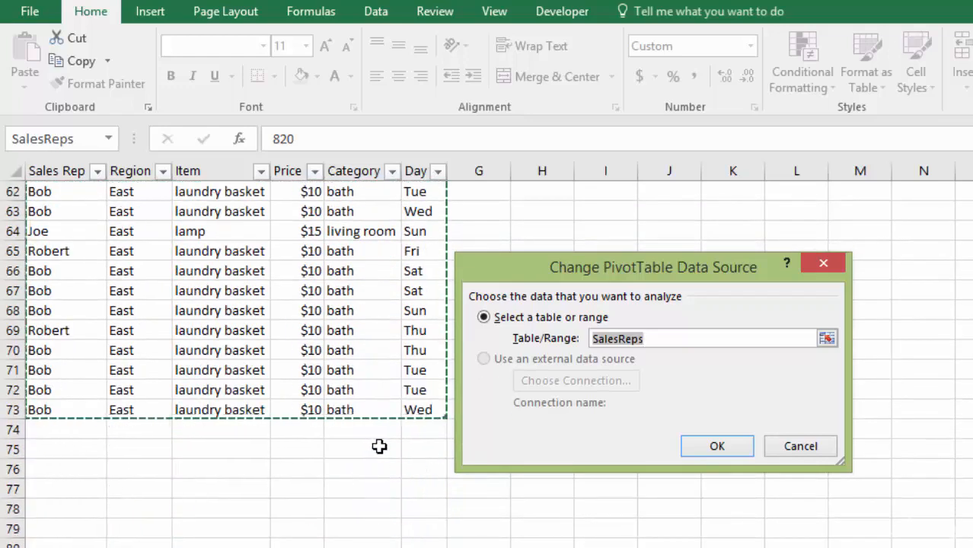
click(801, 447)
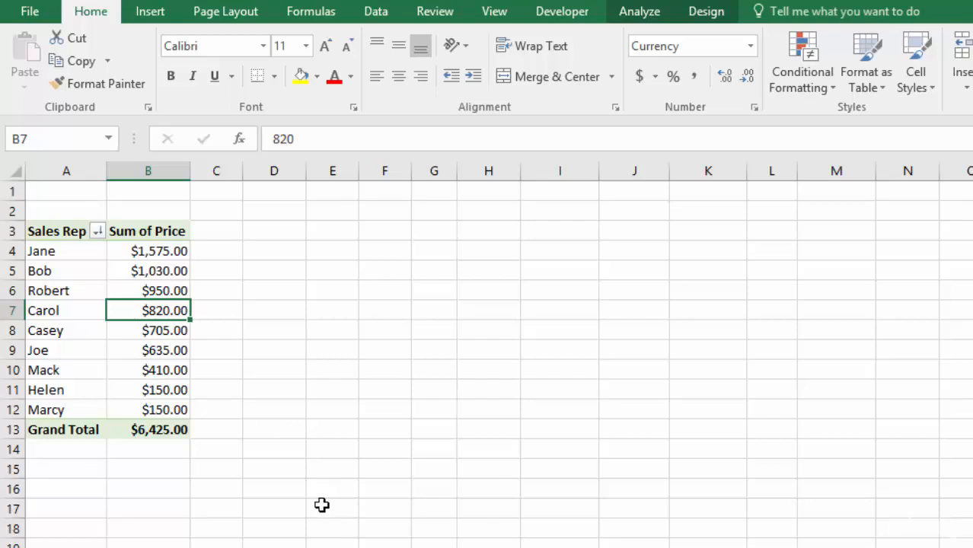
Step: Misspell the sales rep's name in A66 of the source table by adding an extra "b" at its end
key(ctrl+Page_Down)
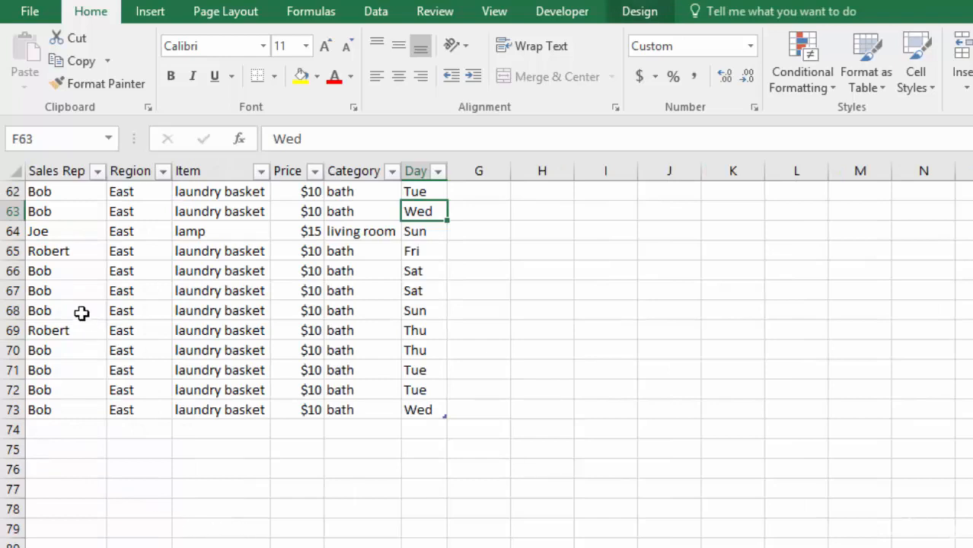
double_click(72, 272)
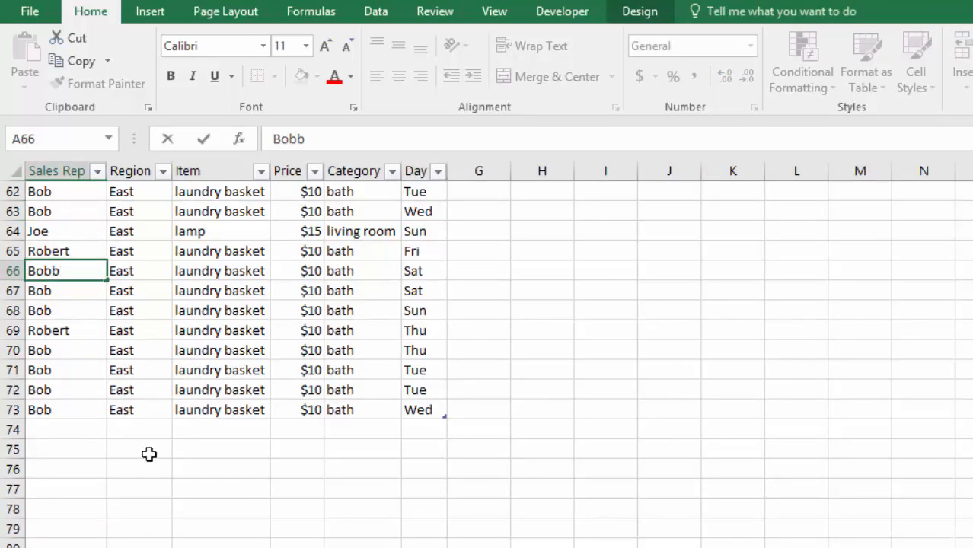
key(Return)
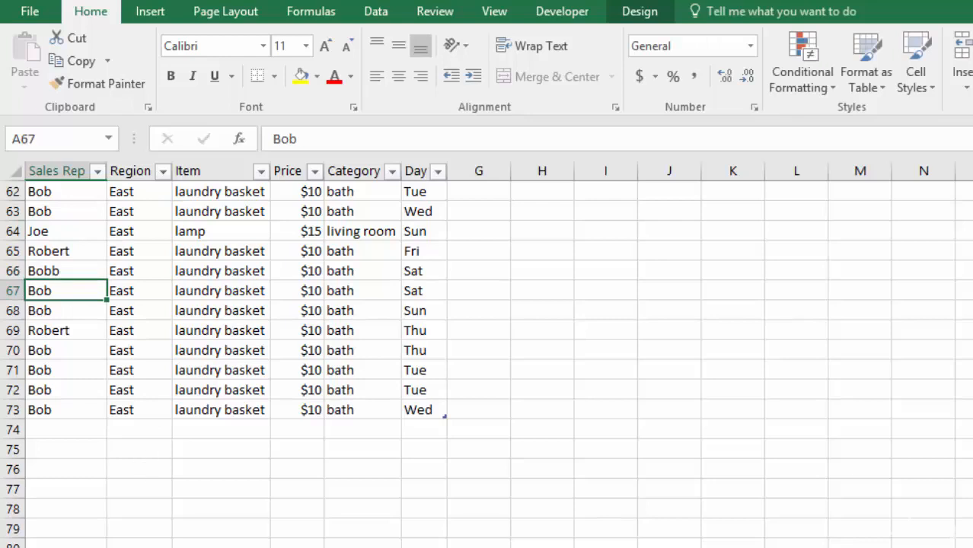
Step: Refresh the PivotTable to pick up the misspelled sales rep name
click(114, 547)
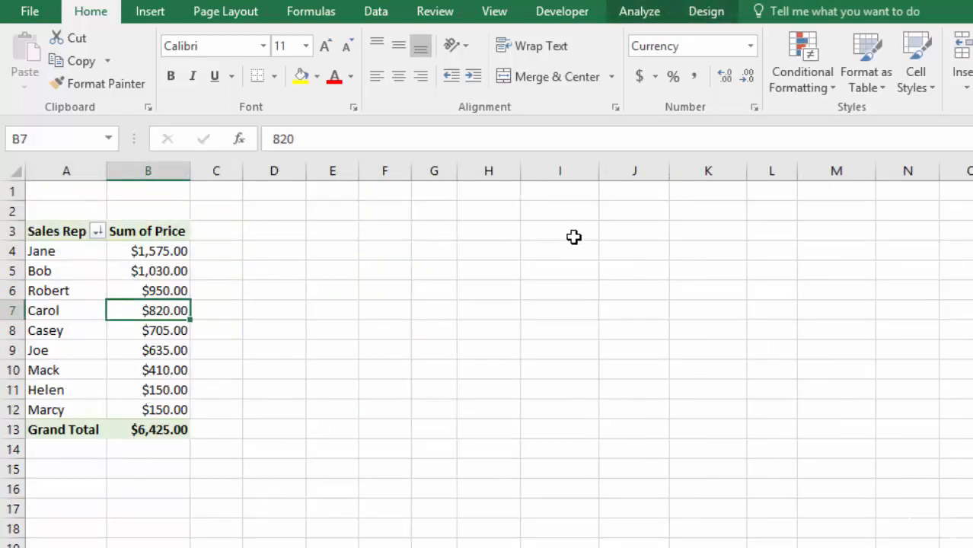
click(639, 11)
click(632, 52)
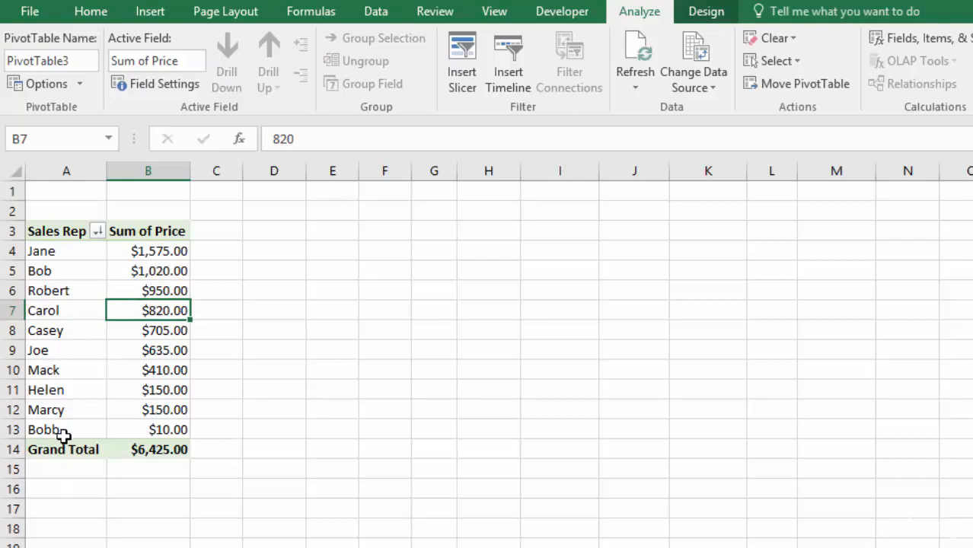
Step: Sort the PivotTable's Sales Rep row labels alphabetically from A to Z
click(59, 253)
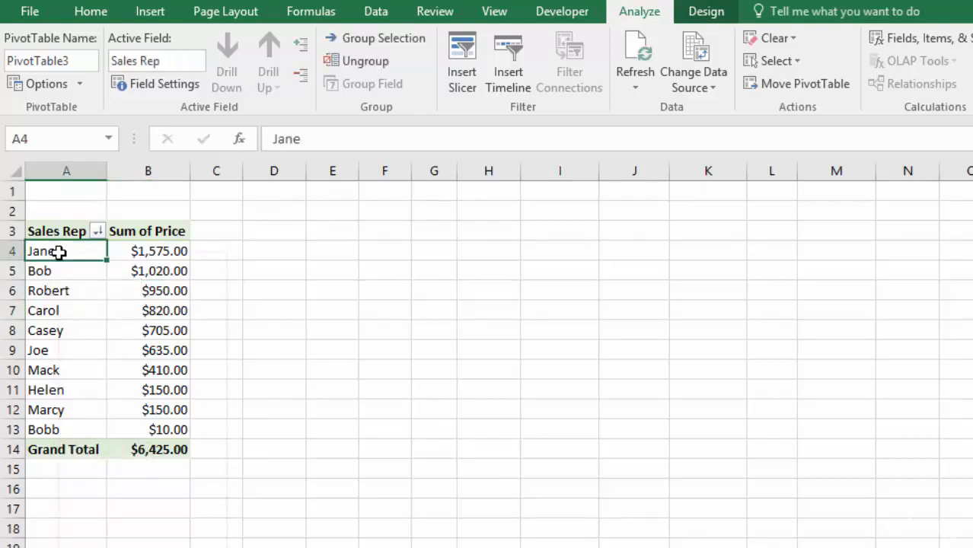
right_click(59, 253)
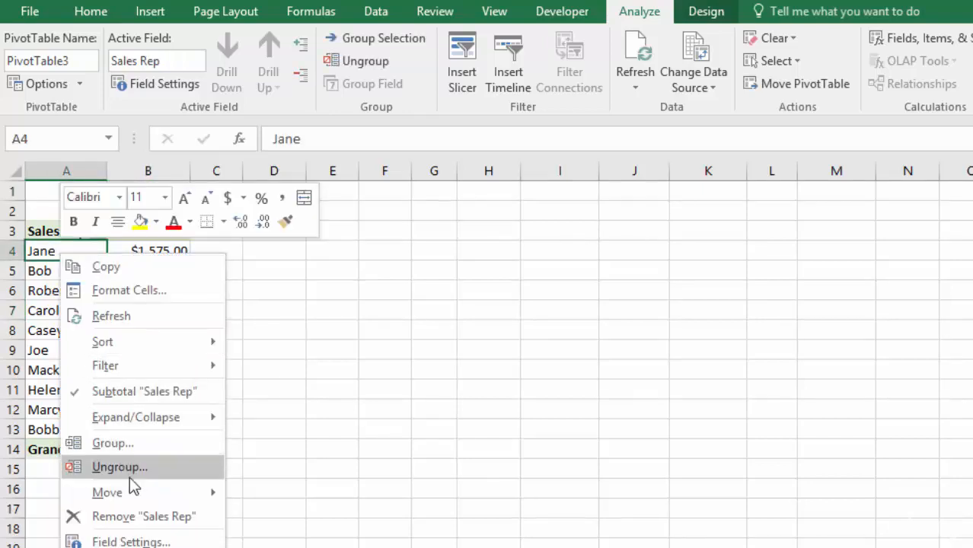
mouse_move(137, 343)
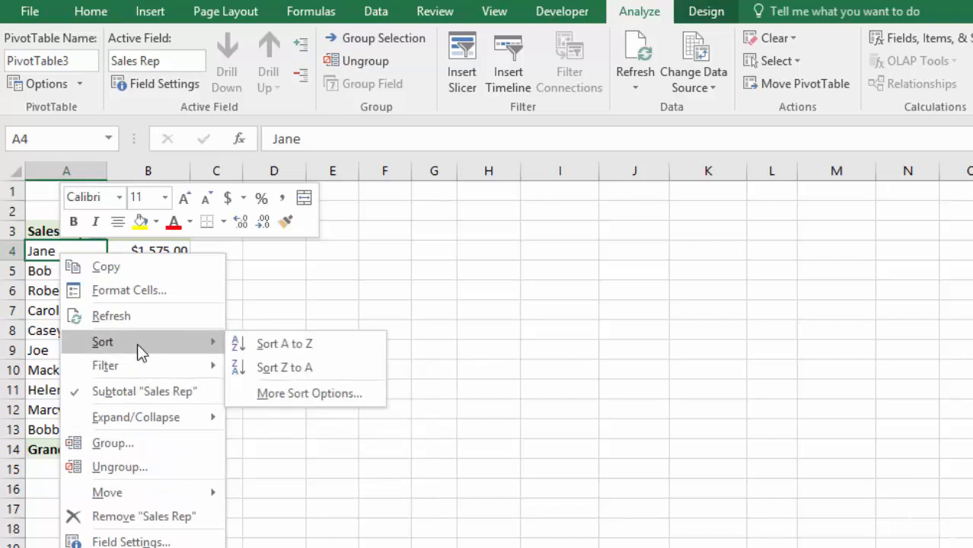
click(292, 349)
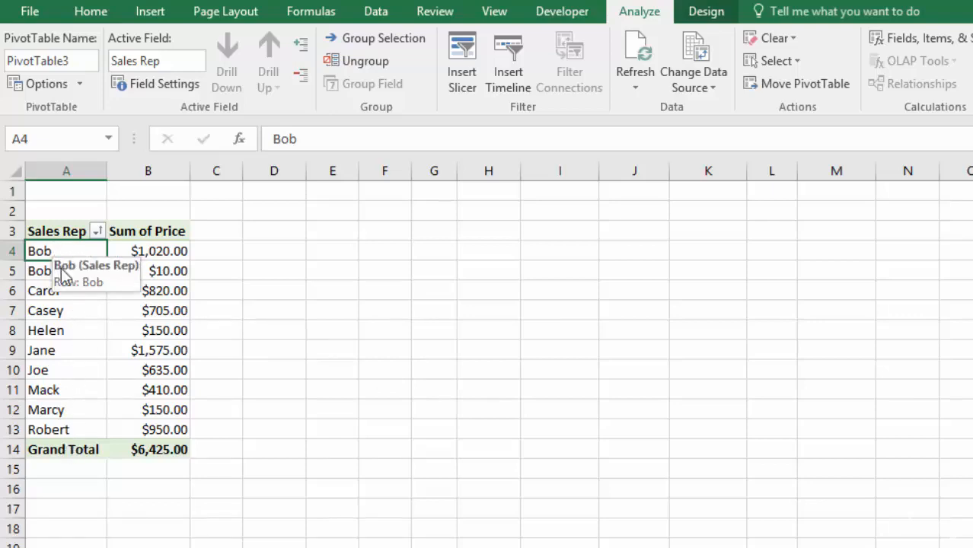
Step: Correct the misspelled sales rep name in A66 of the source table by removing the extra "b" at its end
key(ctrl+Page_Down)
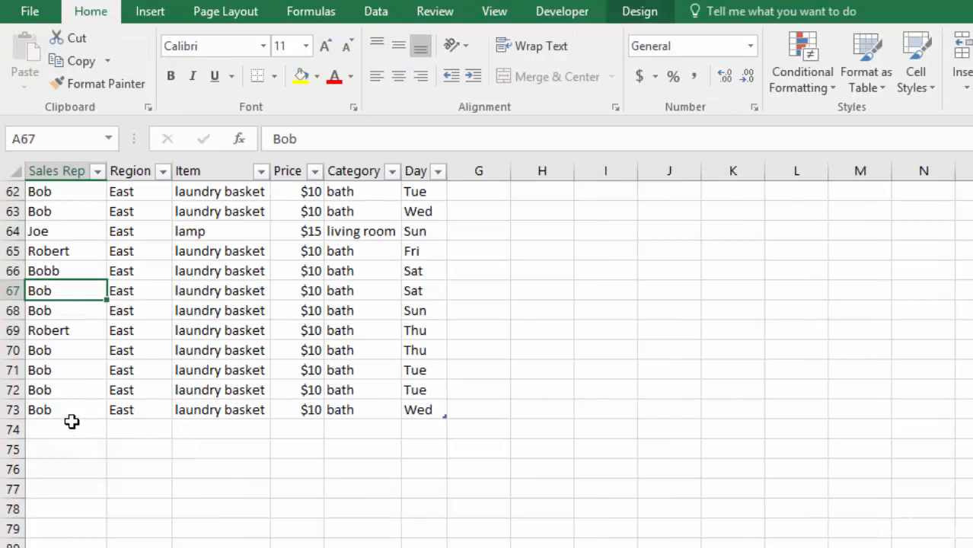
scroll(71, 422, up, 5)
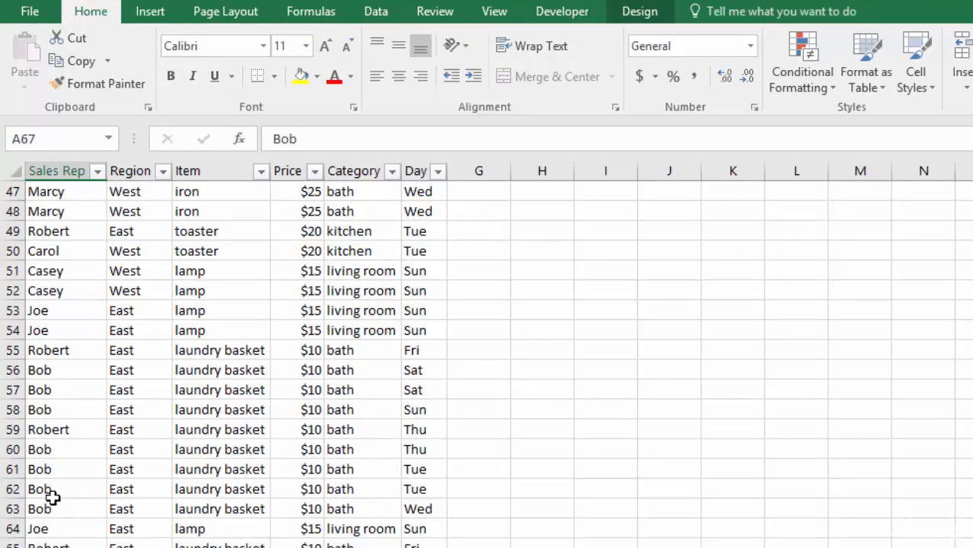
key(ctrl+Page_Up)
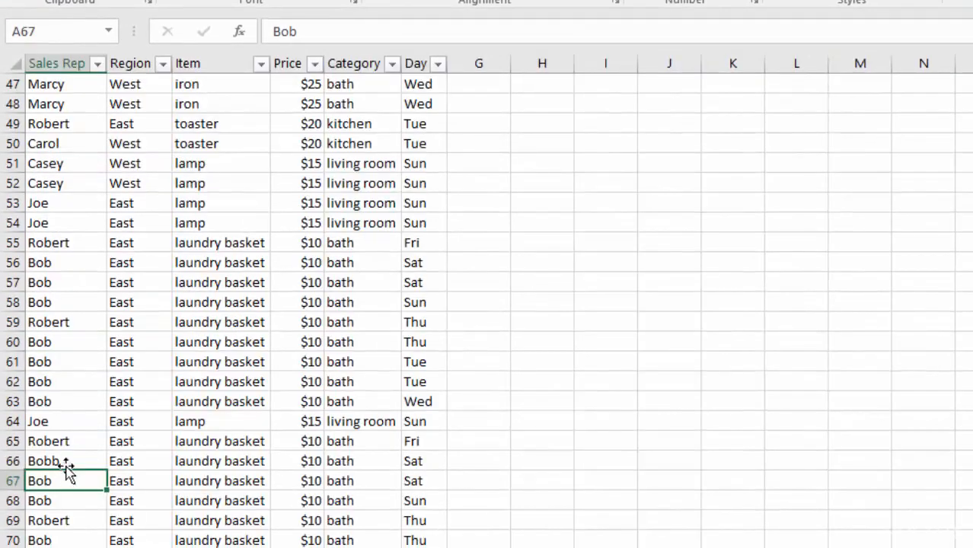
double_click(65, 463)
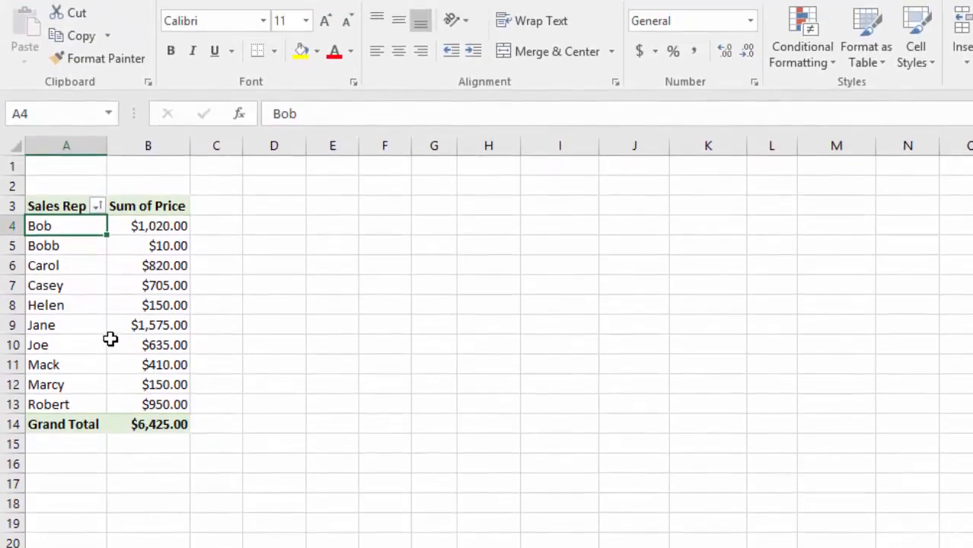
Step: Return to the PivotTable and refresh it to pick up the corrected sales rep name
click(97, 359)
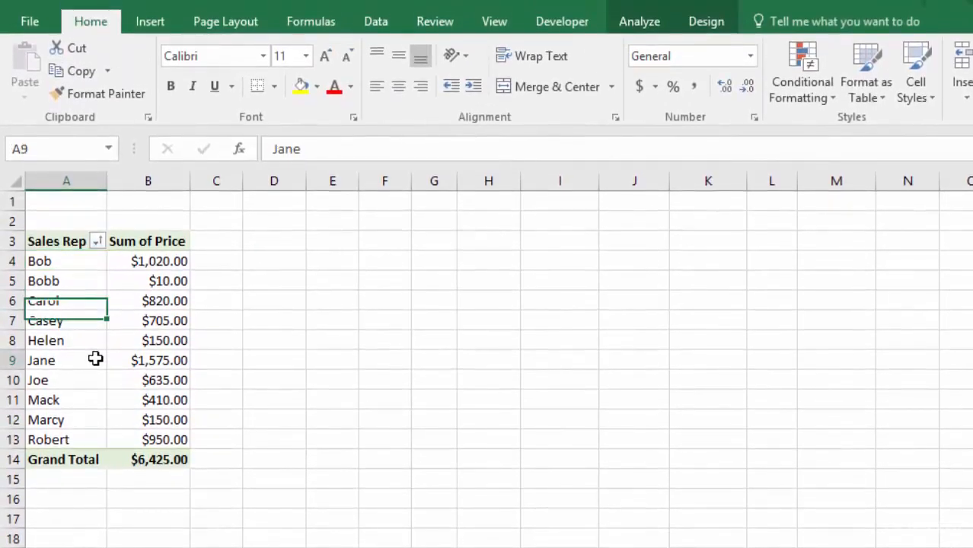
click(639, 21)
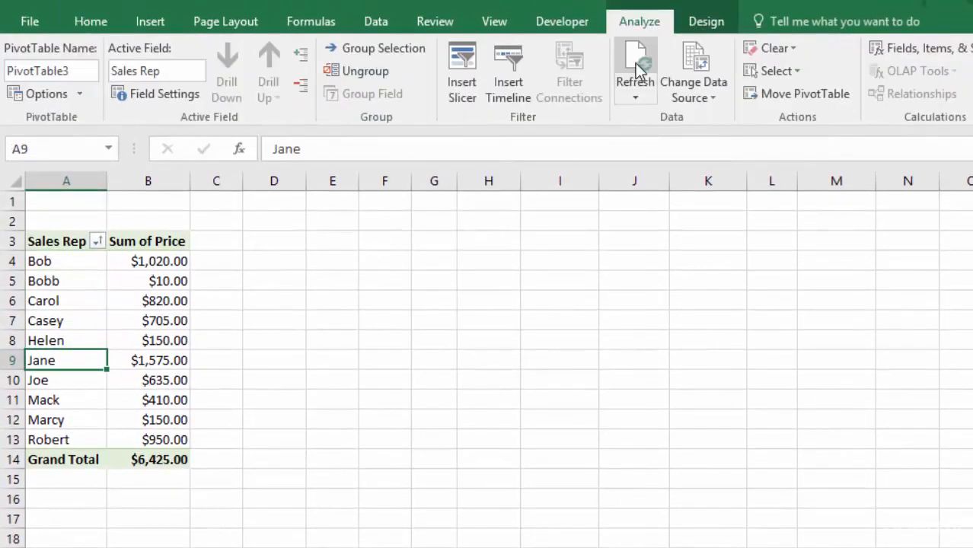
click(635, 62)
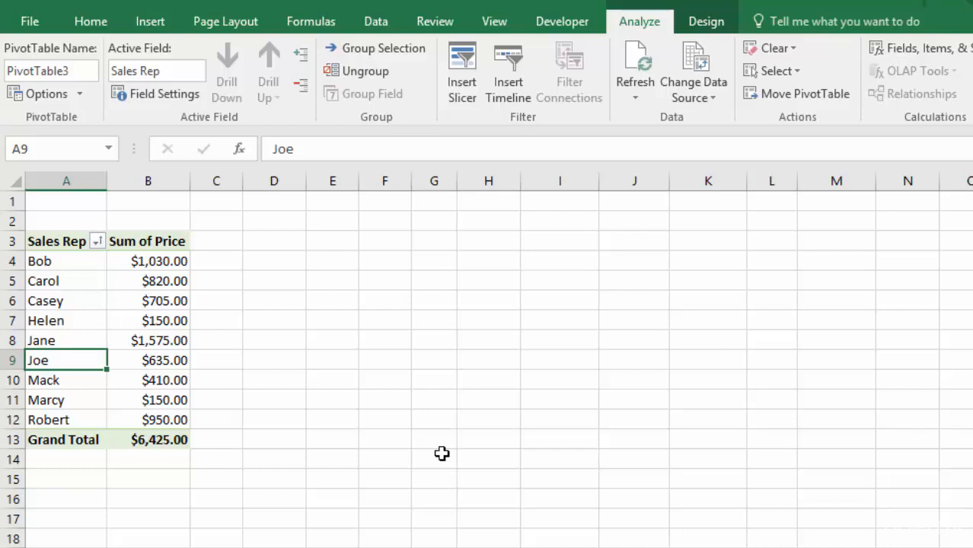
Step: Rename the Sum of Price value field as "Sales Totals" in its Value Field Settings
double_click(146, 244)
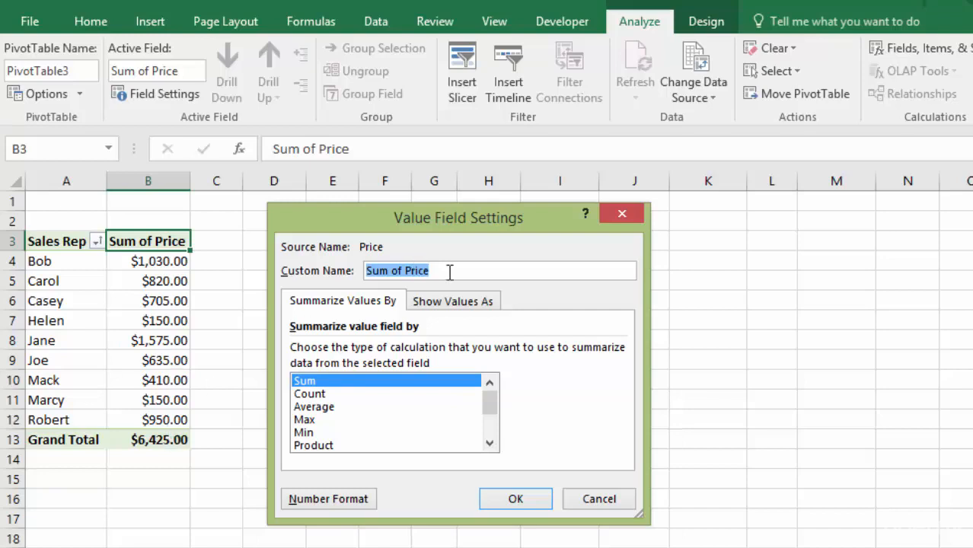
text(Sales Totals)
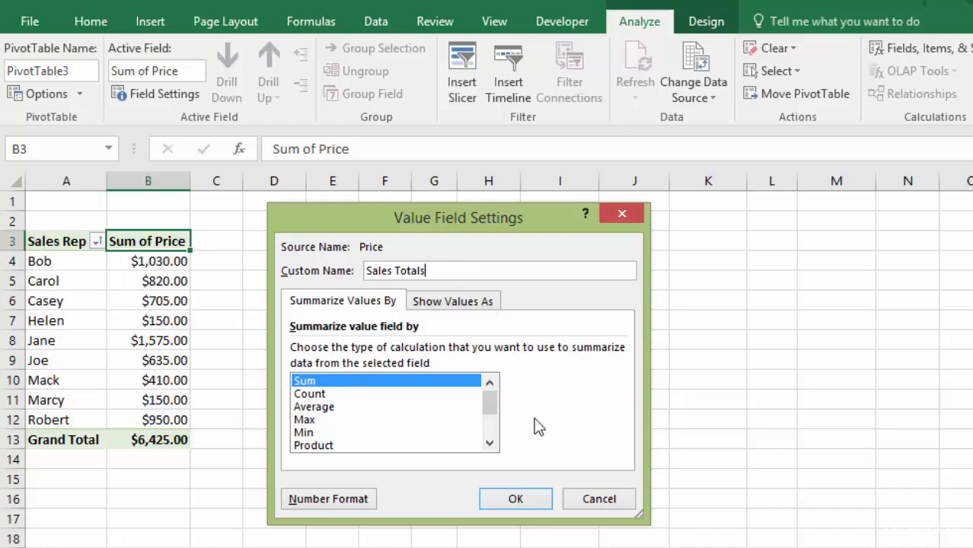
click(516, 499)
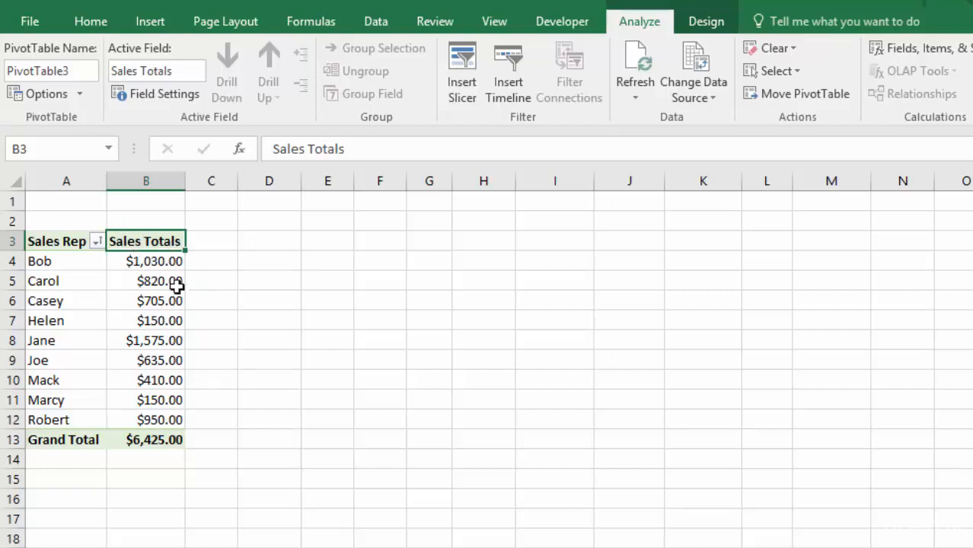
Step: Delete the worksheet that holds the Sales Totals PivotTable
mouse_move(177, 421)
right_click(133, 547)
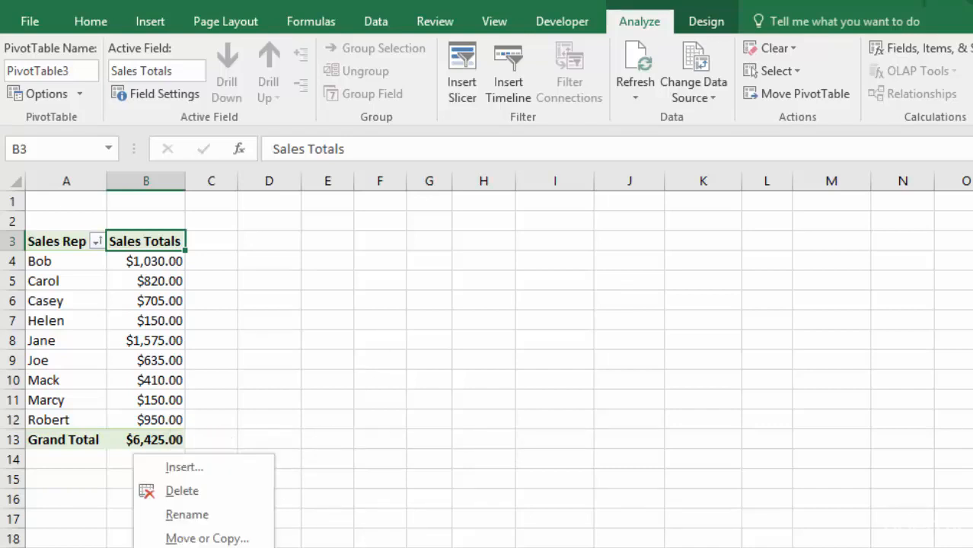
click(182, 492)
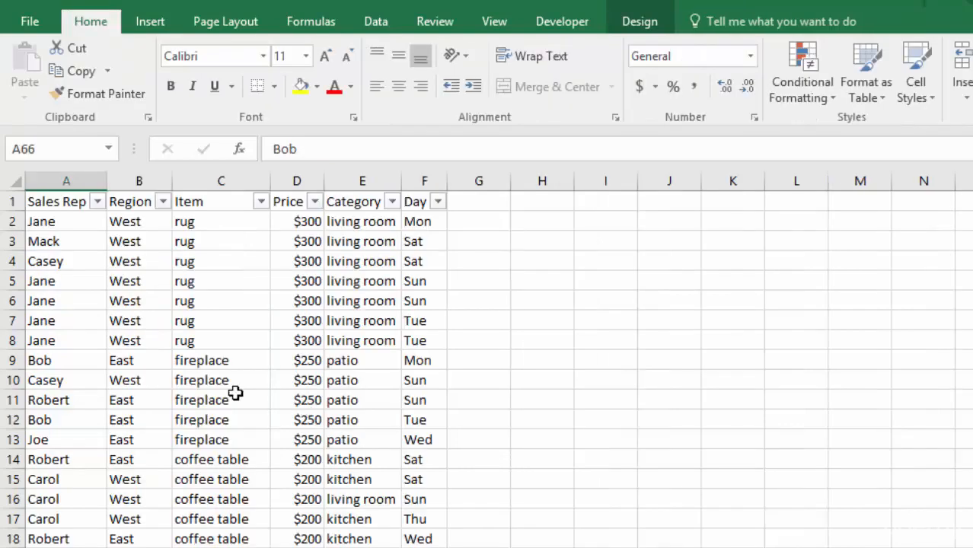
Step: Bring up the Recommended PivotTables for the source sales table
click(205, 362)
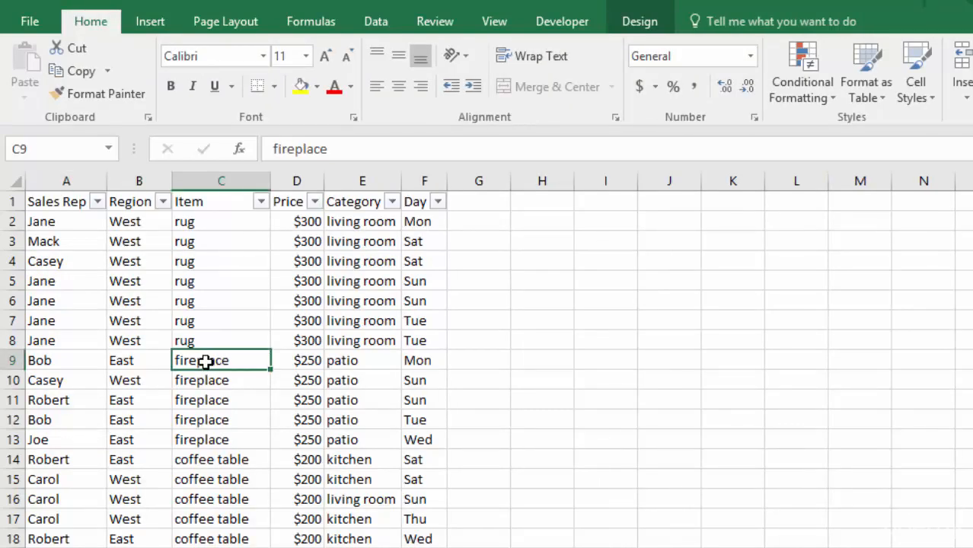
click(149, 22)
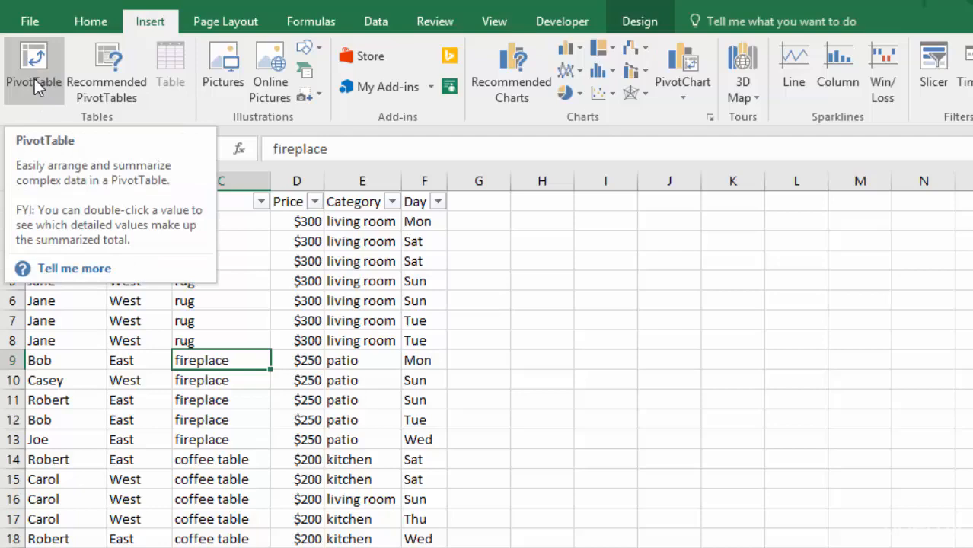
click(100, 72)
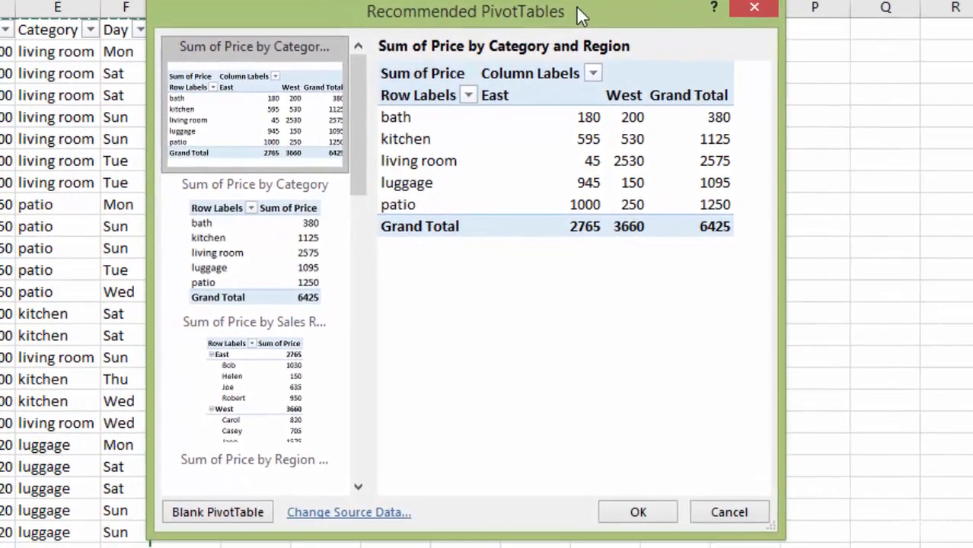
mouse_move(577, 8)
mouse_down()
mouse_move(603, 14)
mouse_move(595, 13)
mouse_up()
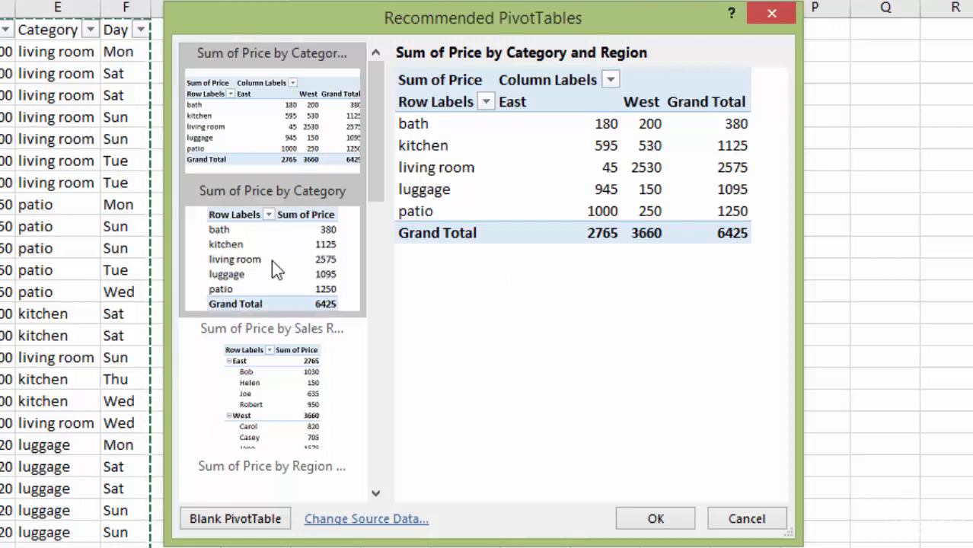
Step: Preview the recommended layouts for Sum of Price by Category, by Sales Rep and by Region, and Count of Item by Category and Region
click(251, 275)
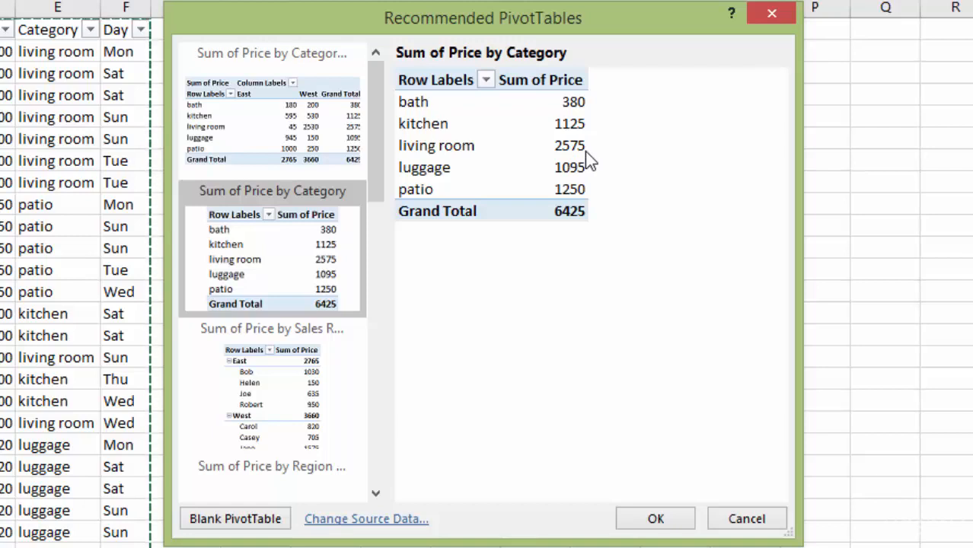
click(266, 375)
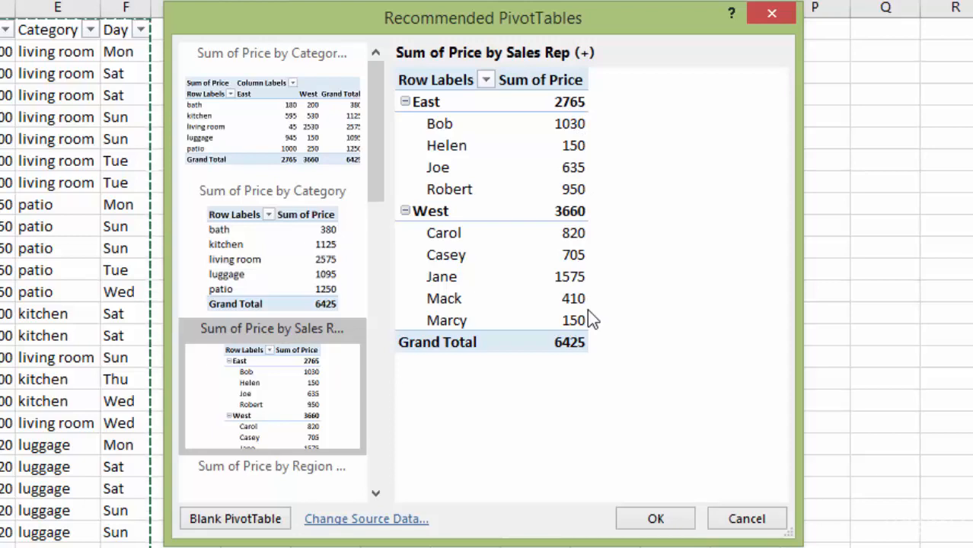
drag(376, 162, 377, 187)
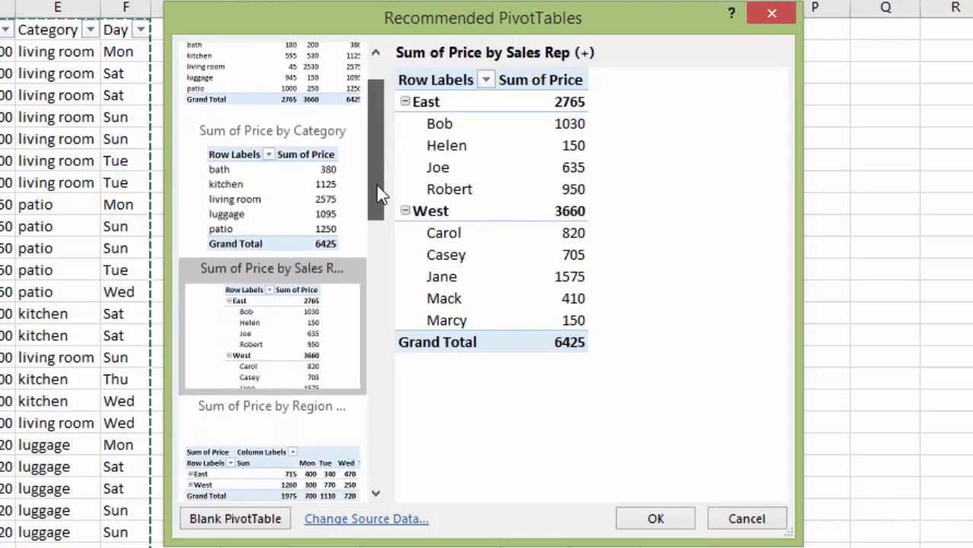
scroll(377, 185, down, 10)
click(260, 291)
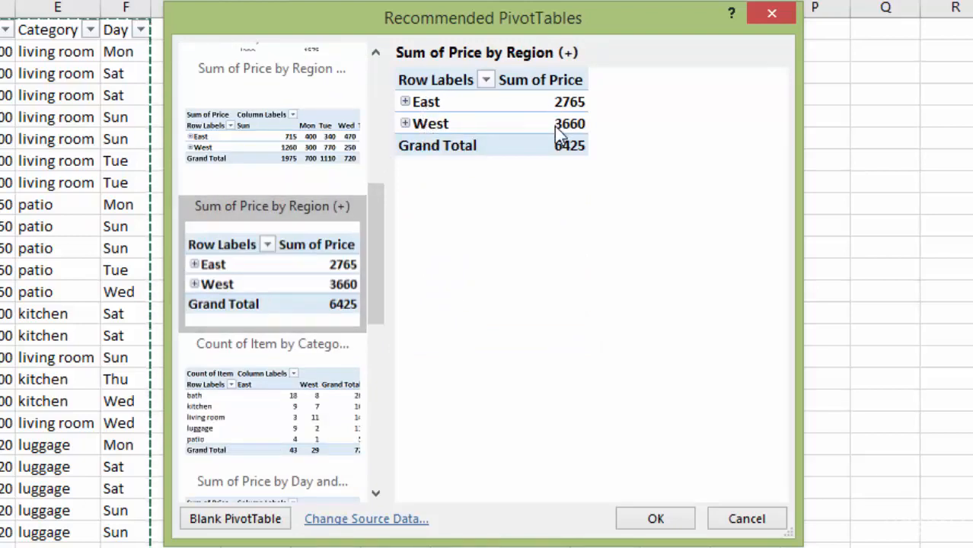
drag(376, 239, 376, 265)
click(245, 322)
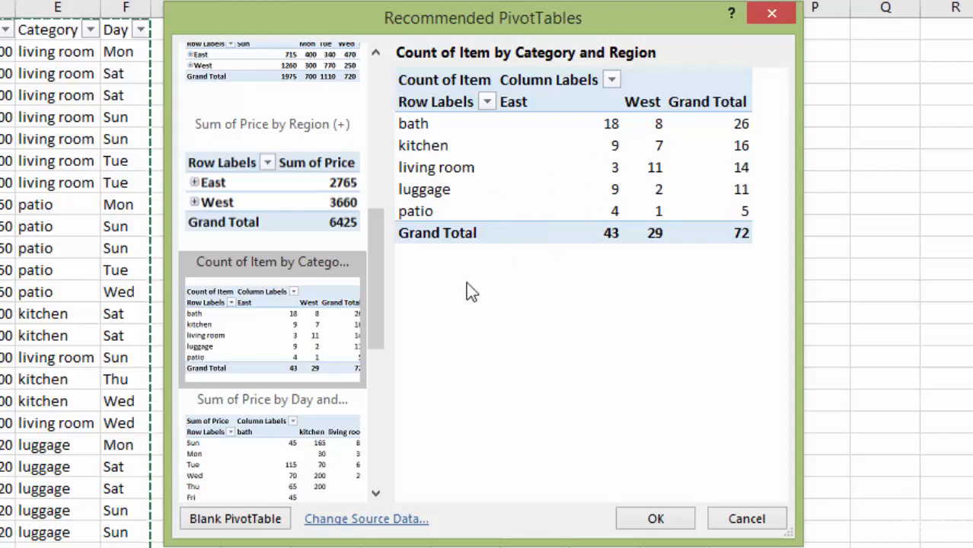
Step: Choose the recommended Sum of Price by Day and Category layout, widen the dialog to see its full preview, and insert it
drag(375, 239, 379, 319)
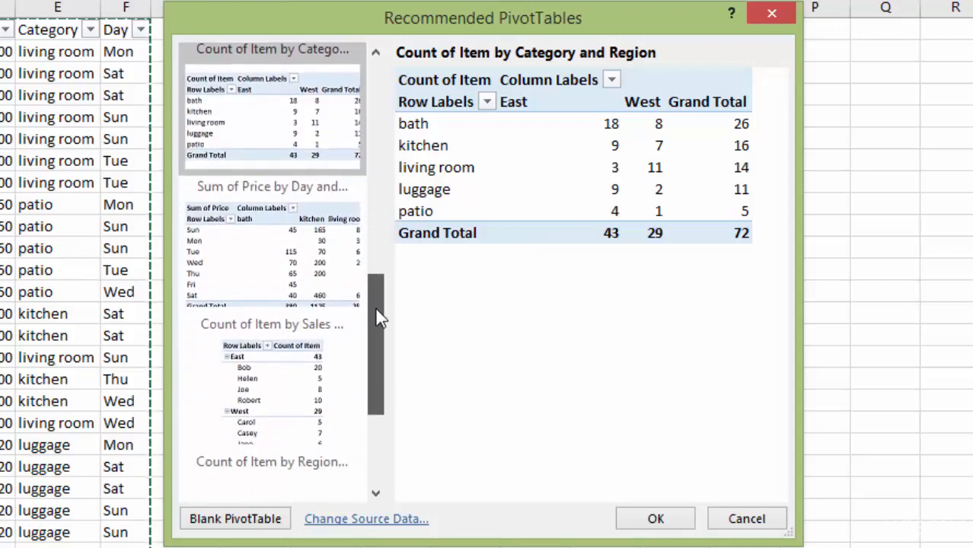
click(252, 218)
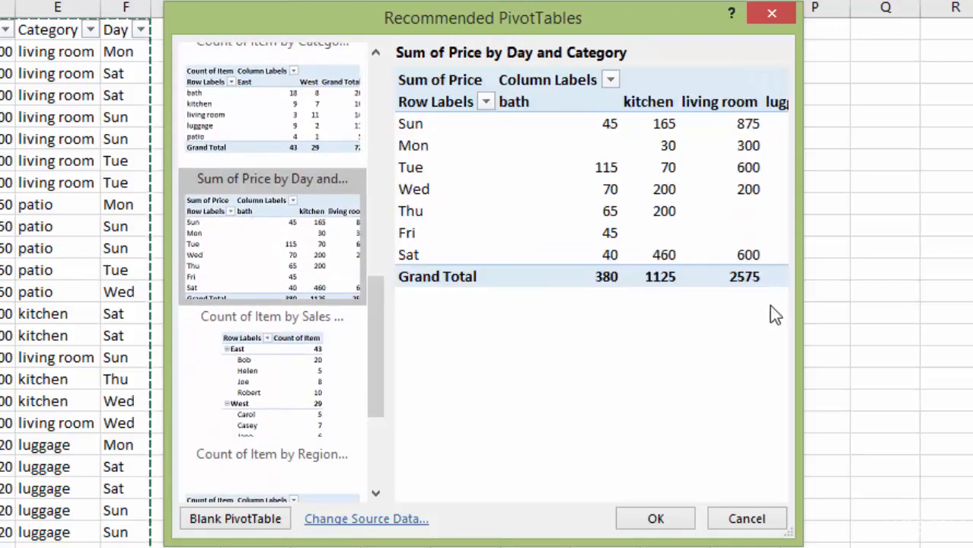
drag(801, 292, 958, 292)
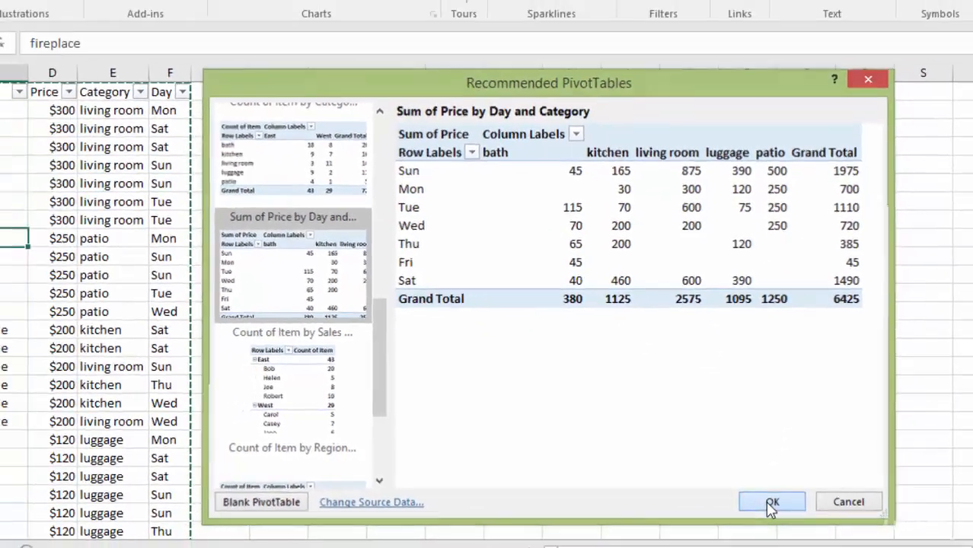
click(766, 518)
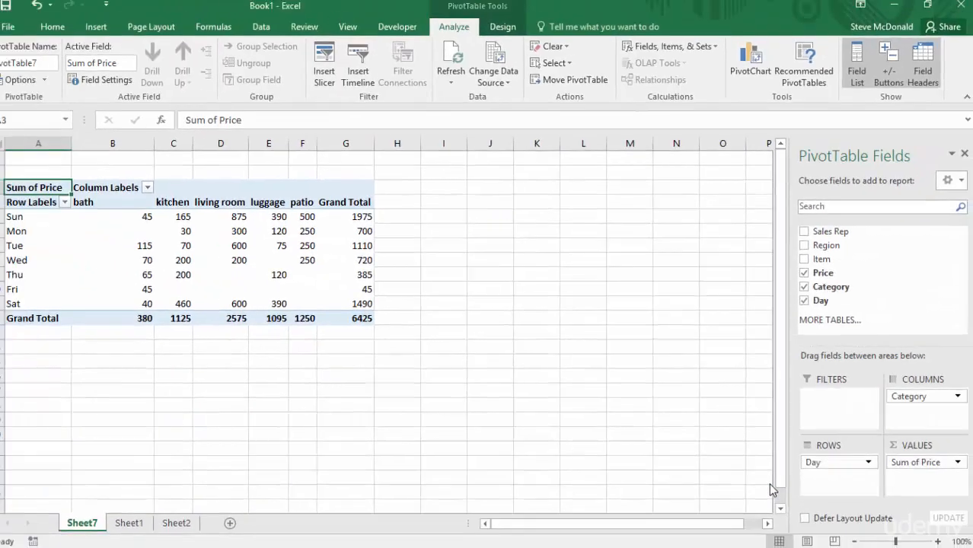